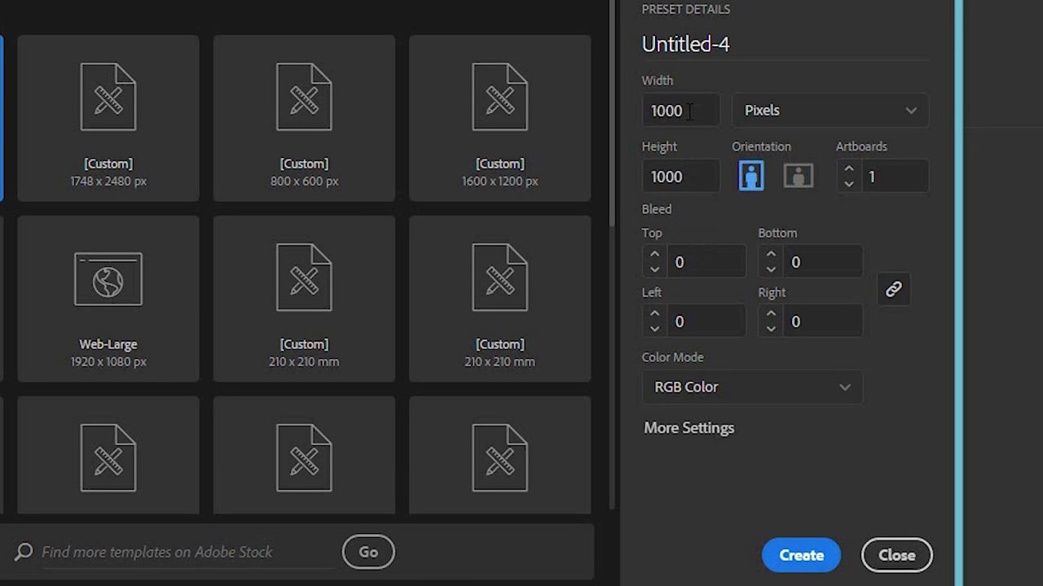
- Create a new 1000 × 1000 px document with units kept in Pixels
{"action": "left_click", "coordinate": [691, 108]}
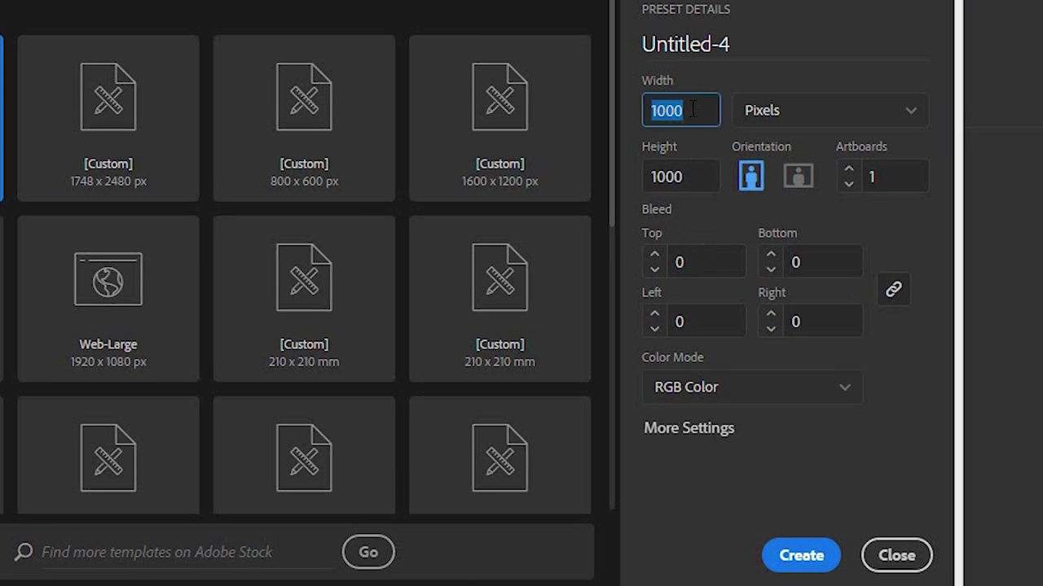
{"action": "key", "text": "Tab"}
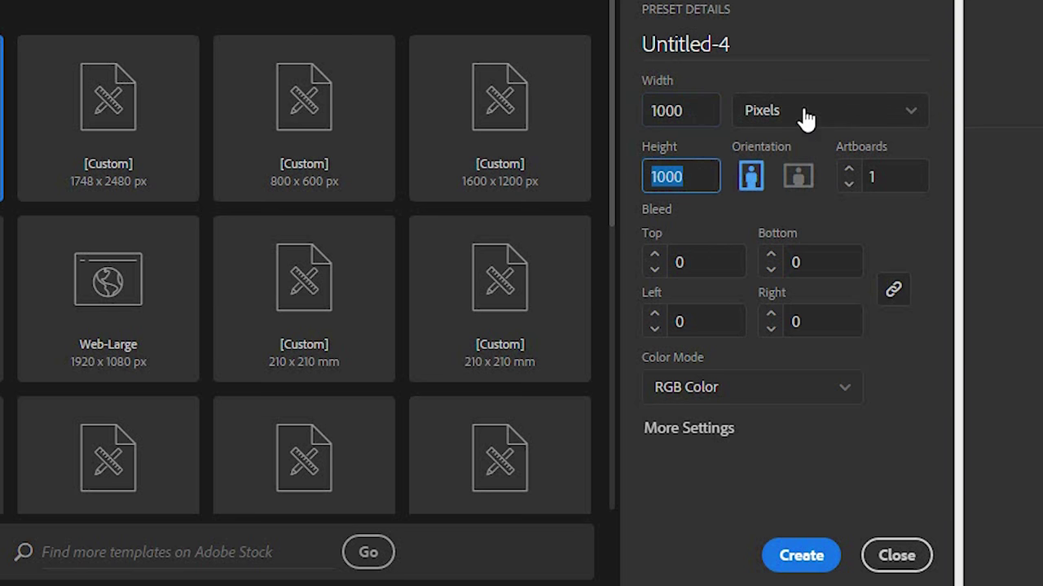
{"action": "left_click", "coordinate": [780, 114]}
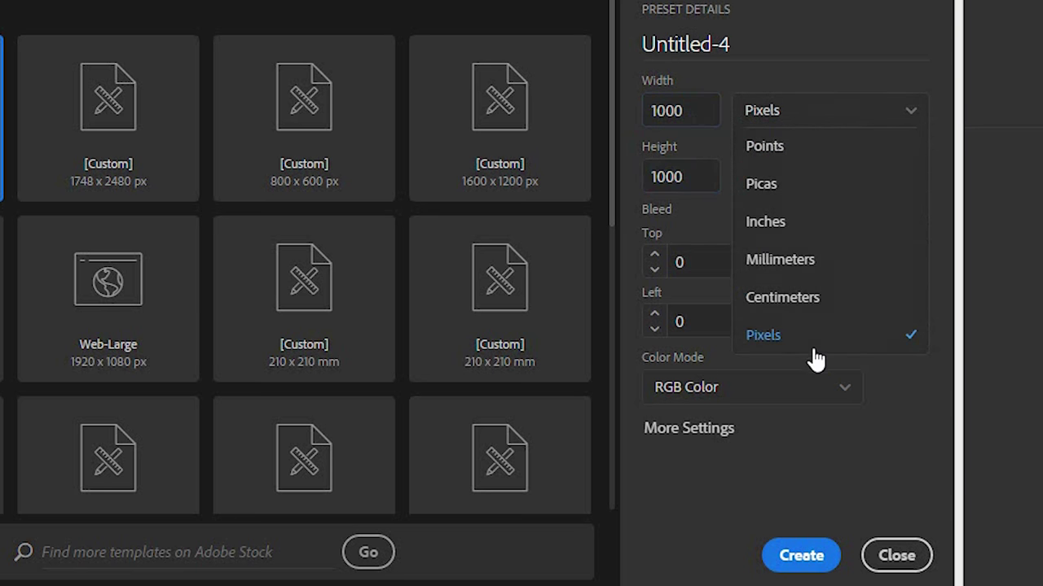
{"action": "left_click", "coordinate": [836, 459]}
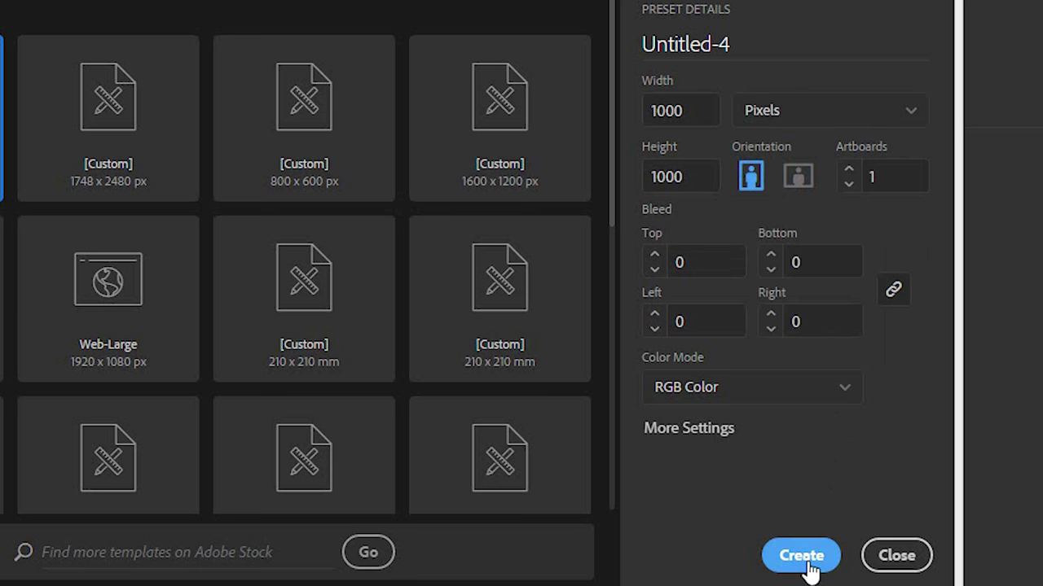
{"action": "left_click", "coordinate": [810, 562]}
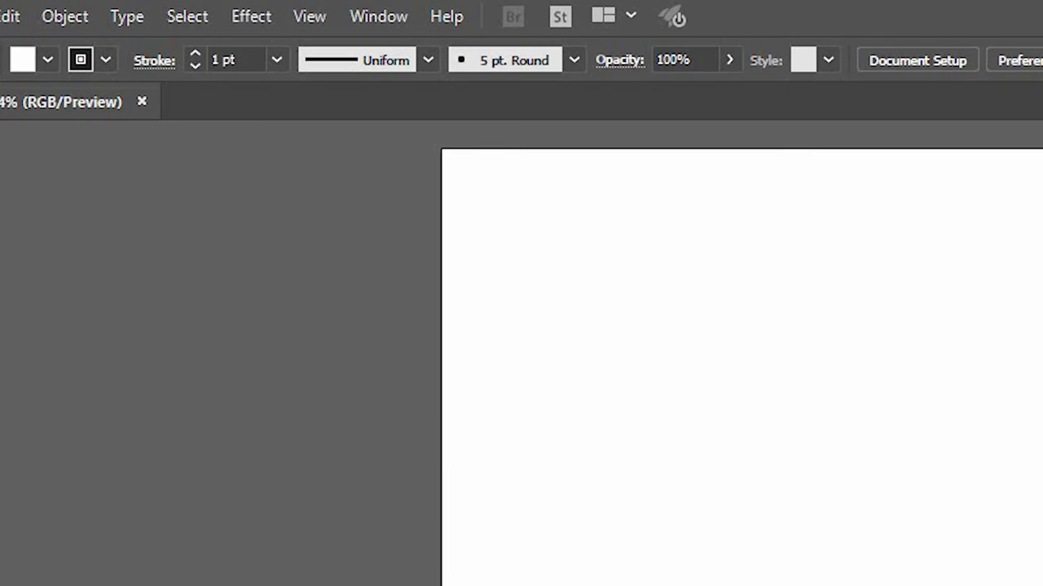
- Turn on Show Grid and Snap to Grid from the View menu
{"action": "left_click", "coordinate": [312, 24]}
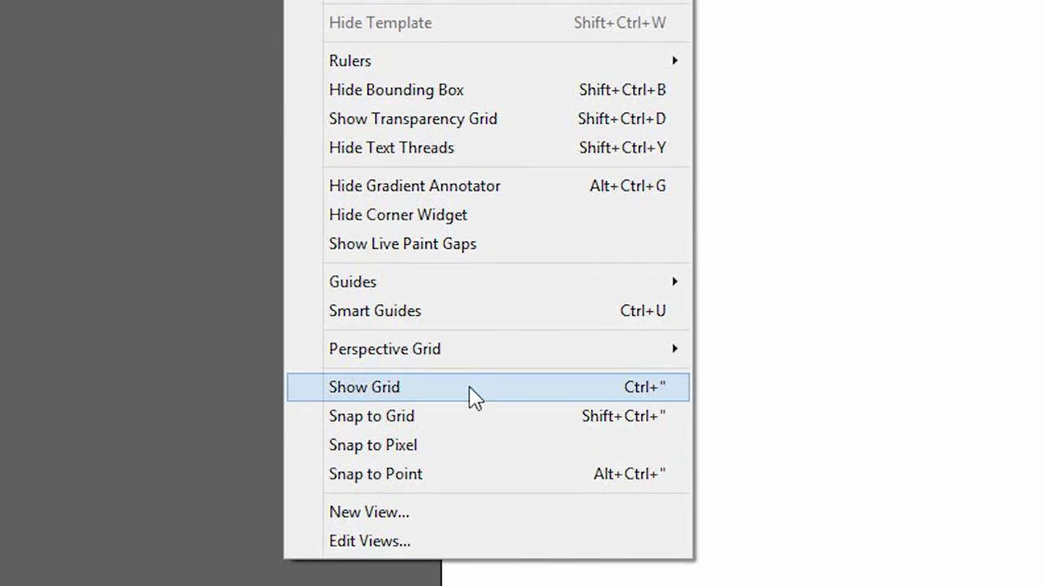
{"action": "left_click", "coordinate": [468, 388]}
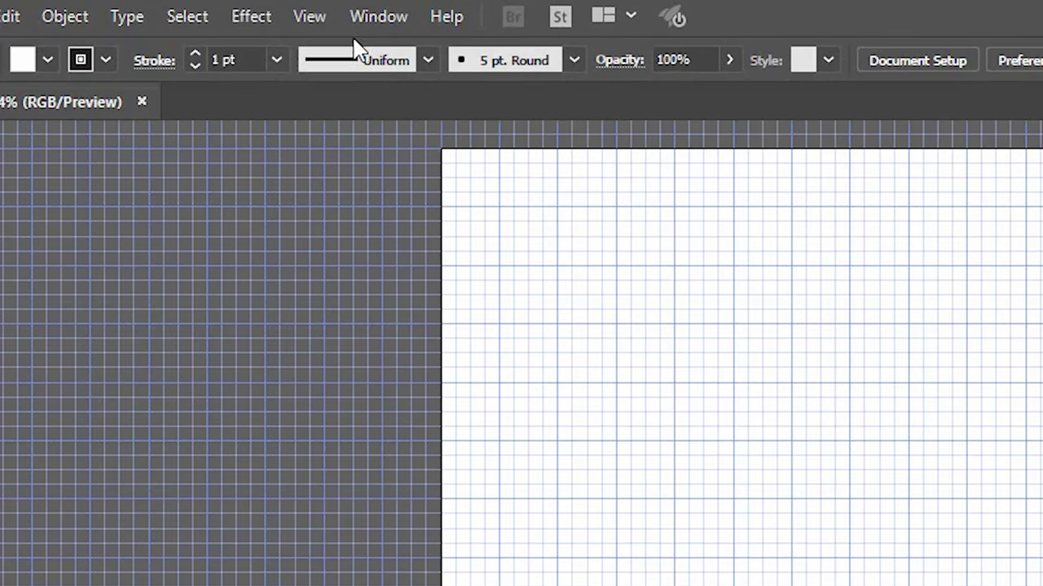
{"action": "left_click", "coordinate": [324, 25]}
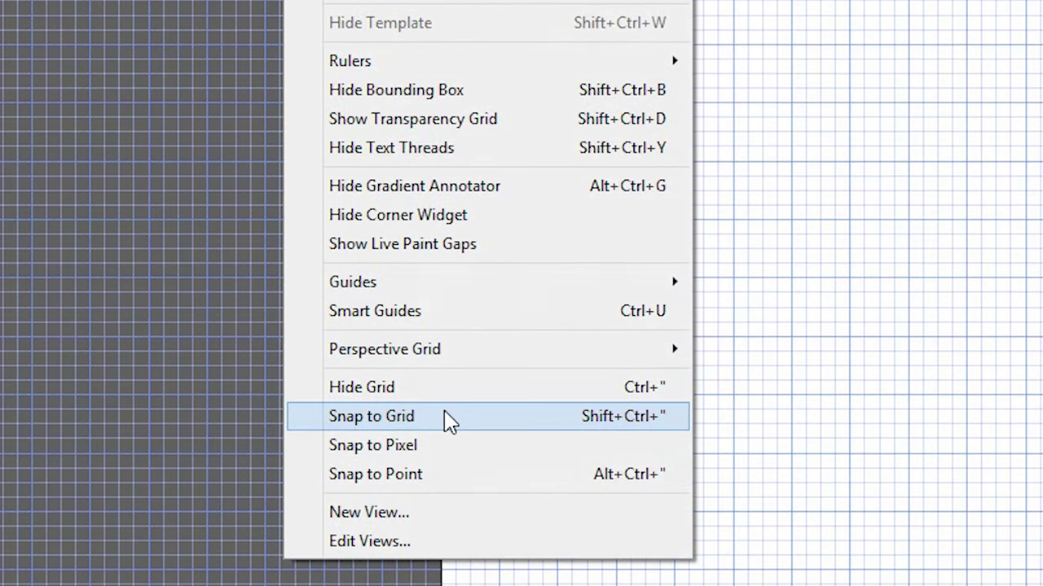
{"action": "left_click", "coordinate": [449, 419]}
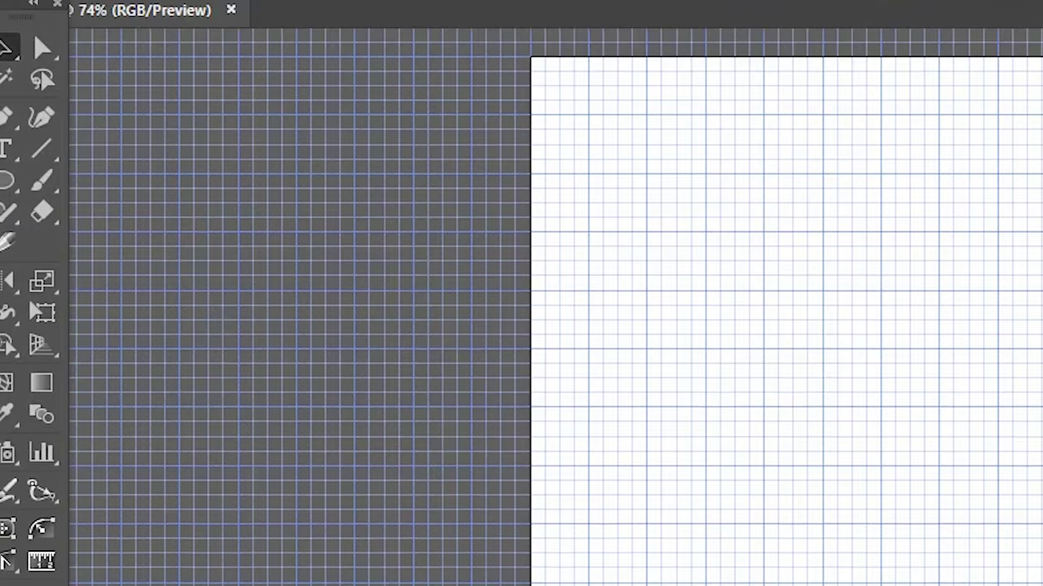
{"action": "left_click", "coordinate": [159, 64]}
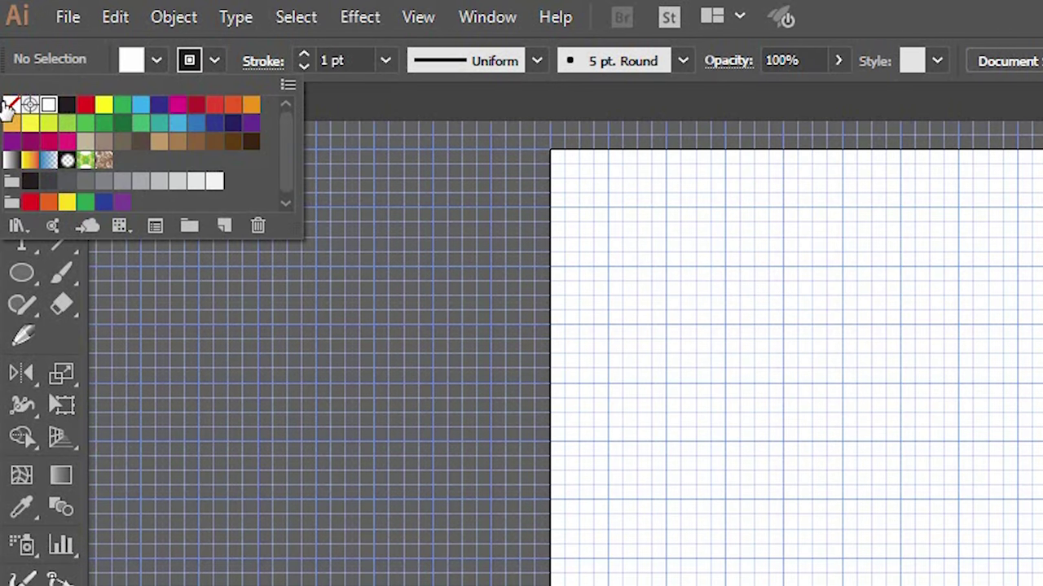
- Set fill to None and draw a 120 px circle outline right of the artboard's middle
{"action": "left_click", "coordinate": [13, 106]}
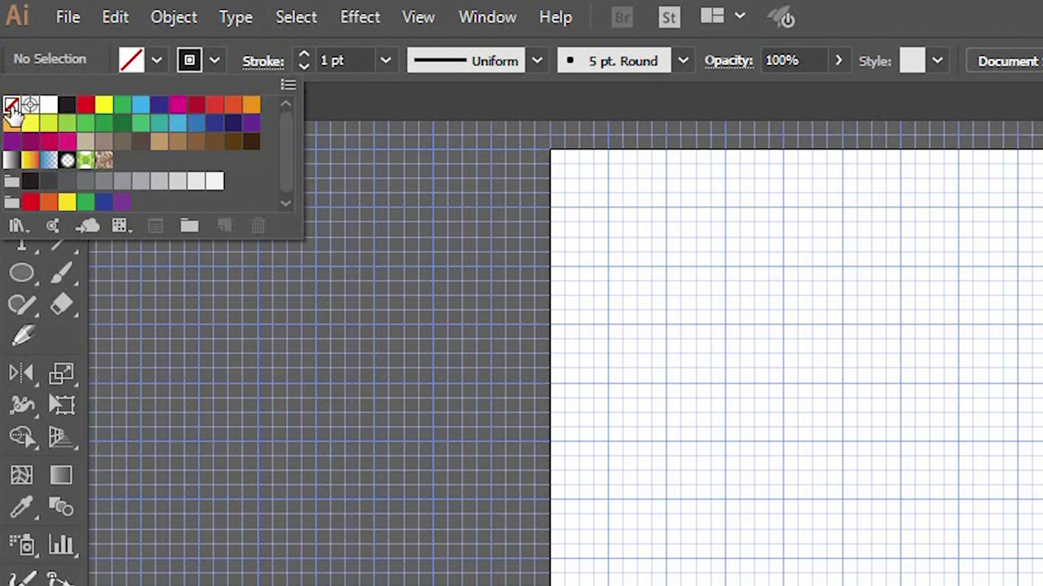
{"action": "key", "text": "Escape"}
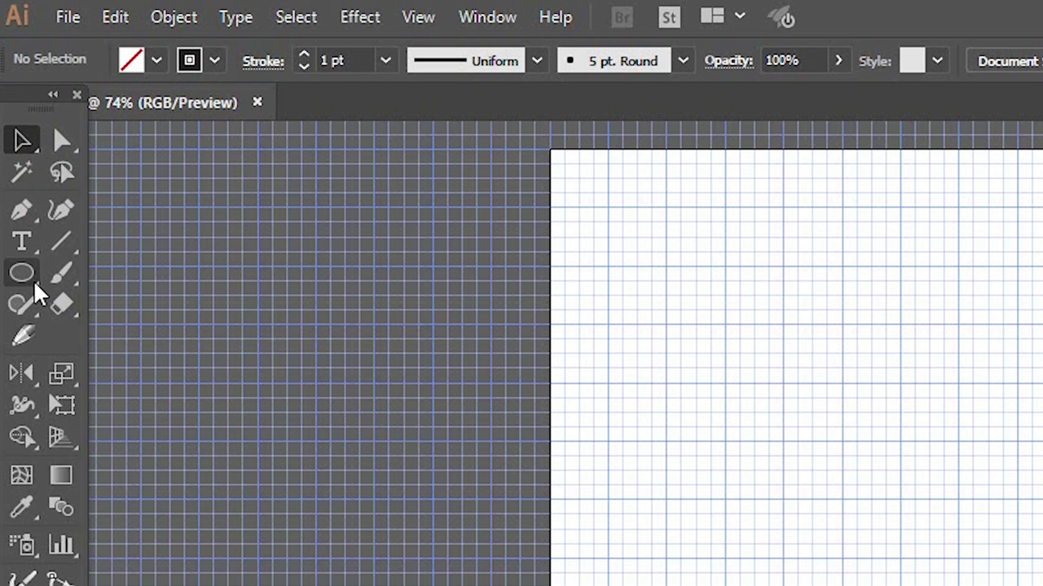
{"action": "left_click_drag", "start_coordinate": [29, 281], "coordinate": [151, 339]}
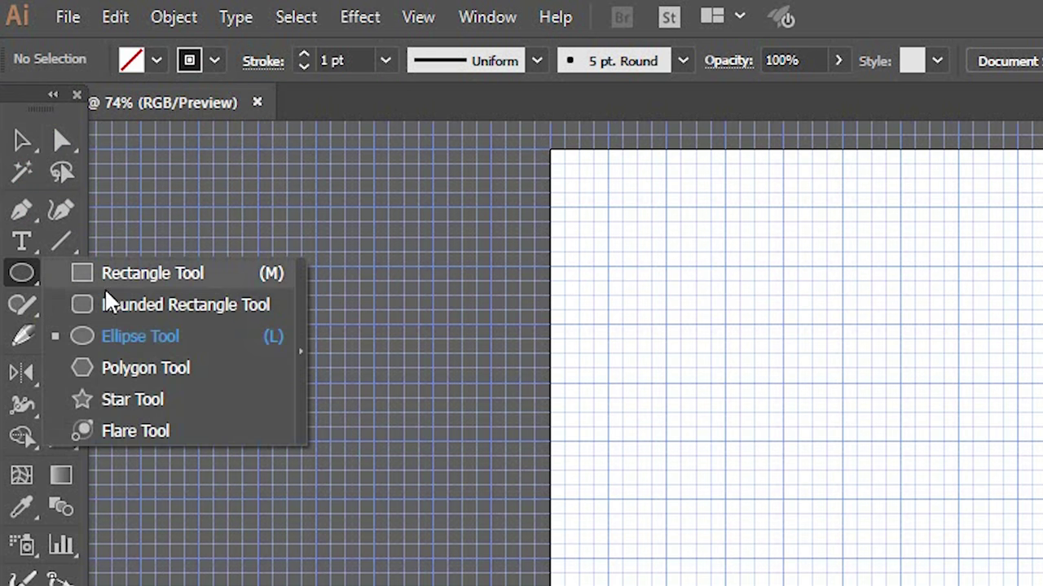
{"action": "left_click", "coordinate": [255, 347]}
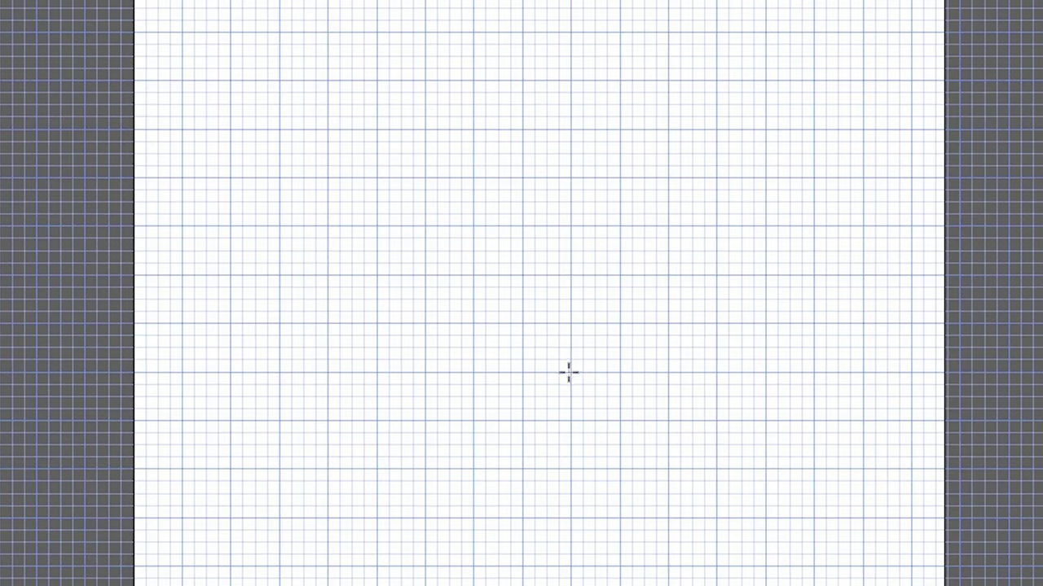
{"action": "mouse_move", "coordinate": [571, 372]}
{"action": "left_mouse_down"}
{"action": "mouse_move", "coordinate": [610, 450]}
{"action": "mouse_move", "coordinate": [579, 426]}
{"action": "mouse_move", "coordinate": [595, 420]}
{"action": "left_mouse_up"}
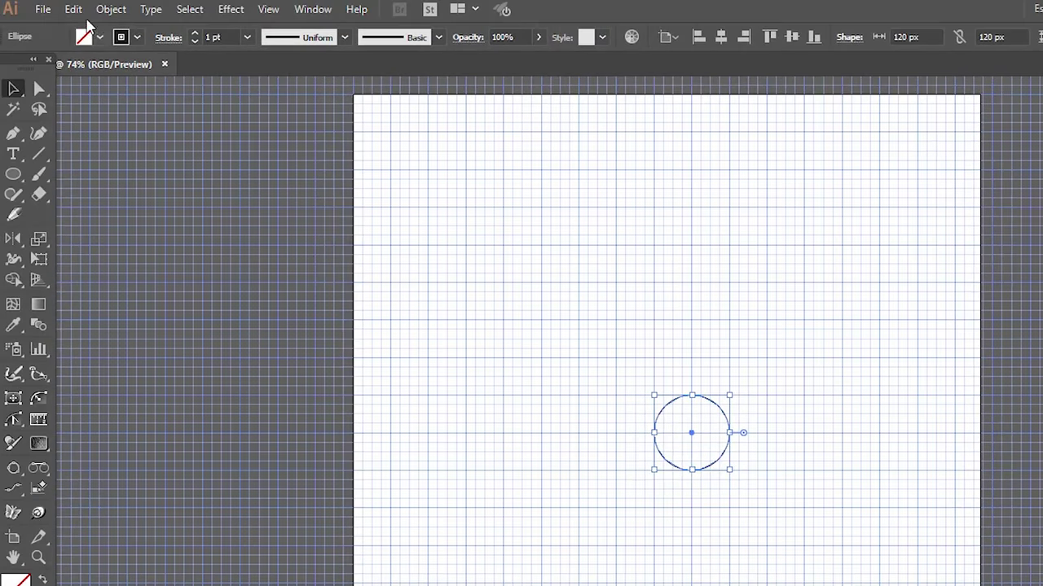
- Paste in place and scale copies into 240 px and 360 px concentric circles
{"action": "left_click", "coordinate": [74, 9]}
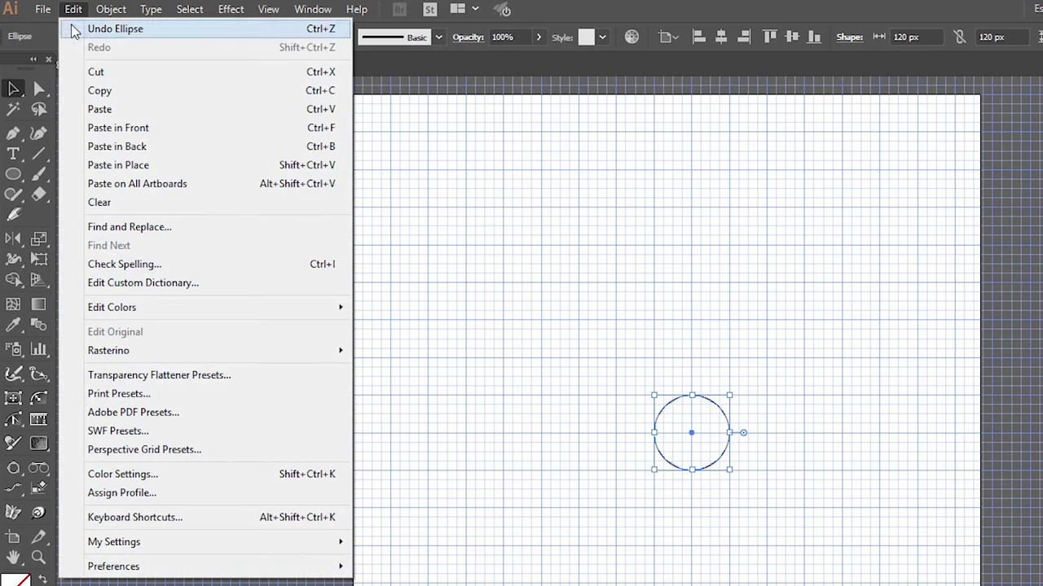
{"action": "left_click", "coordinate": [99, 90]}
{"action": "left_click", "coordinate": [72, 9]}
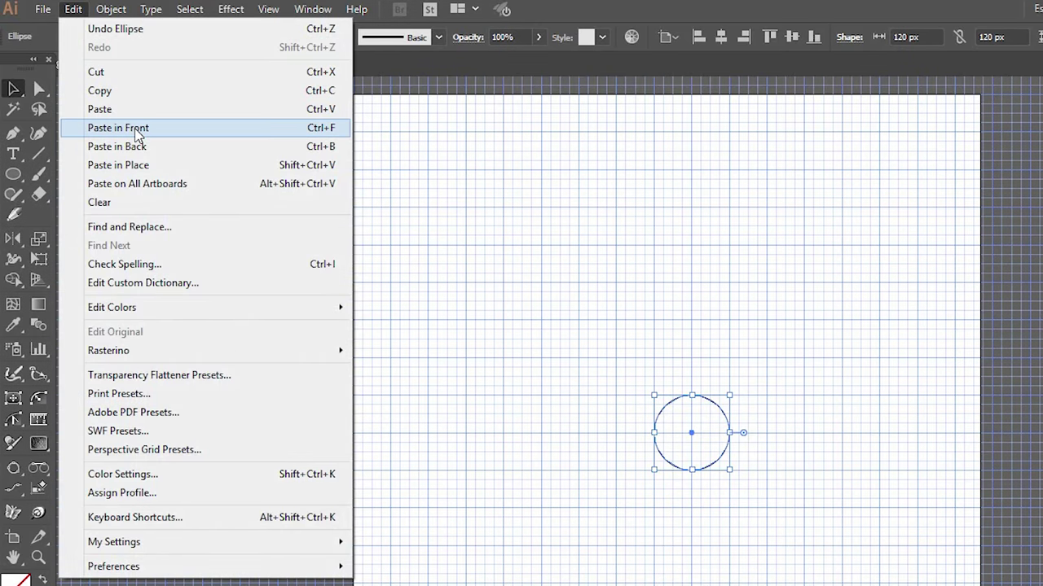
{"action": "left_click", "coordinate": [122, 128]}
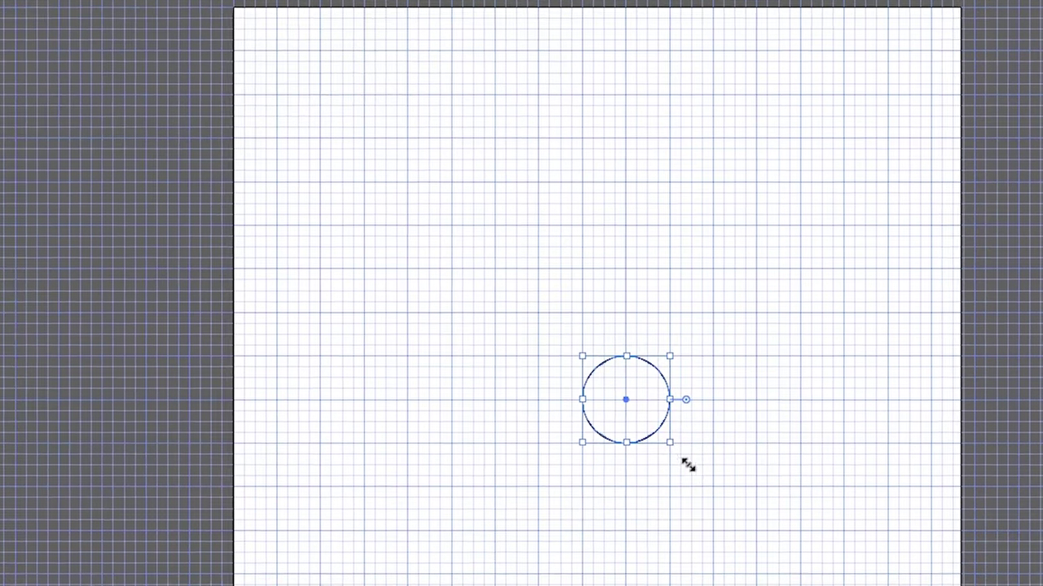
{"action": "left_click_drag", "start_coordinate": [691, 453], "coordinate": [730, 493]}
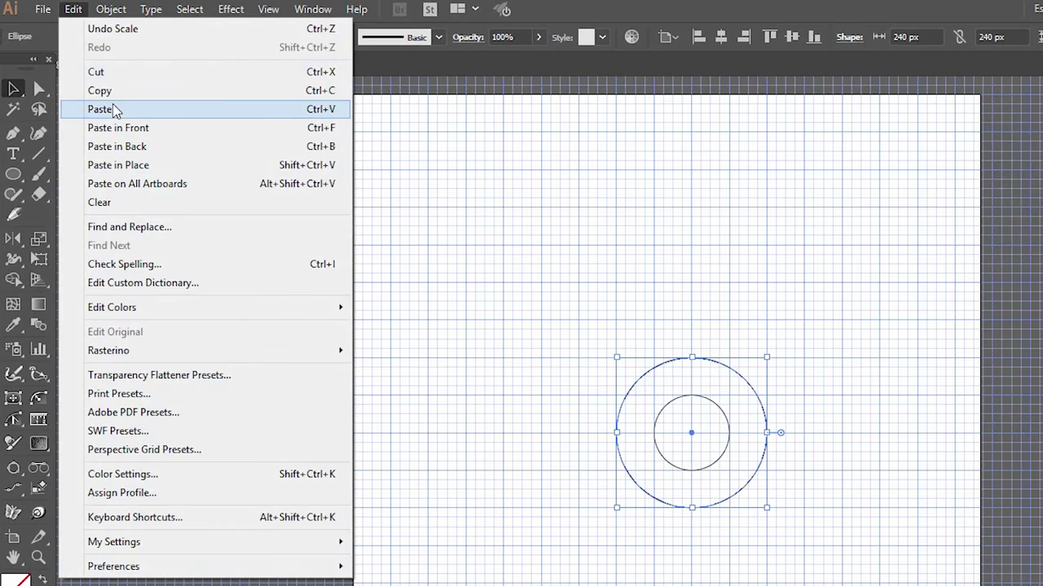
{"action": "left_click", "coordinate": [112, 92]}
{"action": "left_click", "coordinate": [73, 9]}
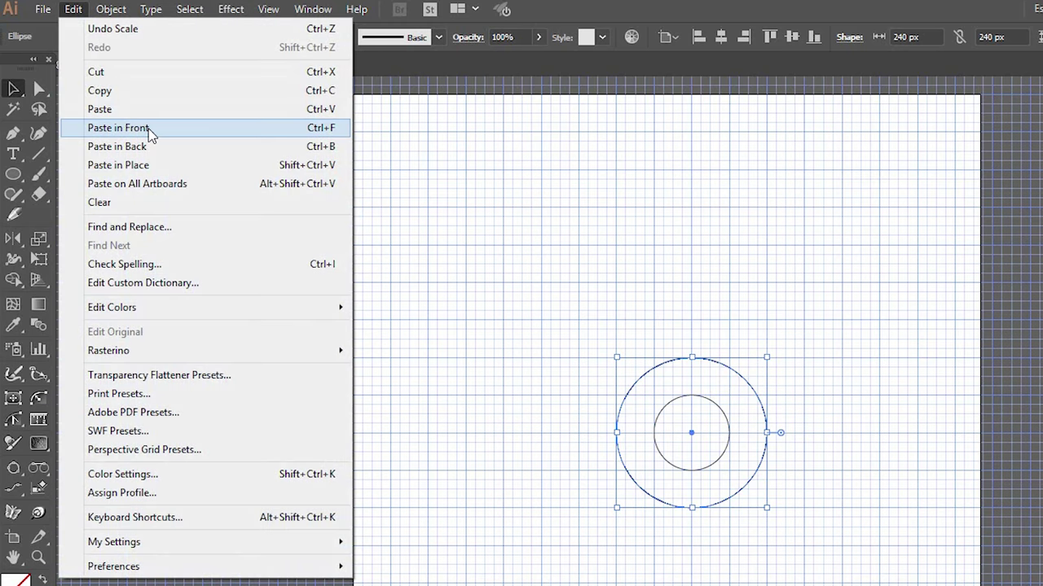
{"action": "left_click", "coordinate": [156, 165]}
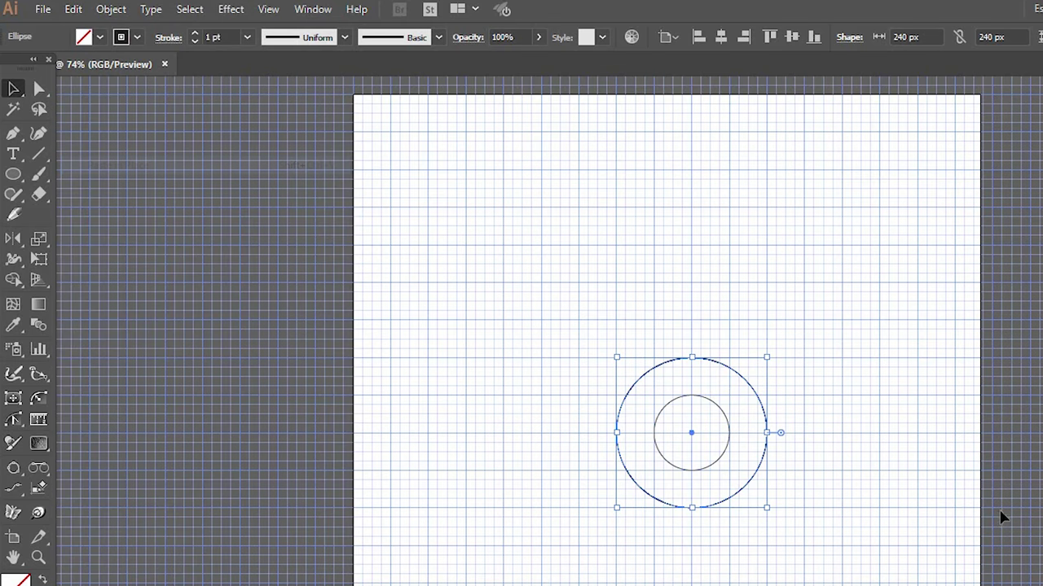
{"action": "mouse_move", "coordinate": [766, 508]}
{"action": "left_mouse_down"}
{"action": "mouse_move", "coordinate": [804, 561]}
{"action": "mouse_move", "coordinate": [820, 549]}
{"action": "left_mouse_up"}
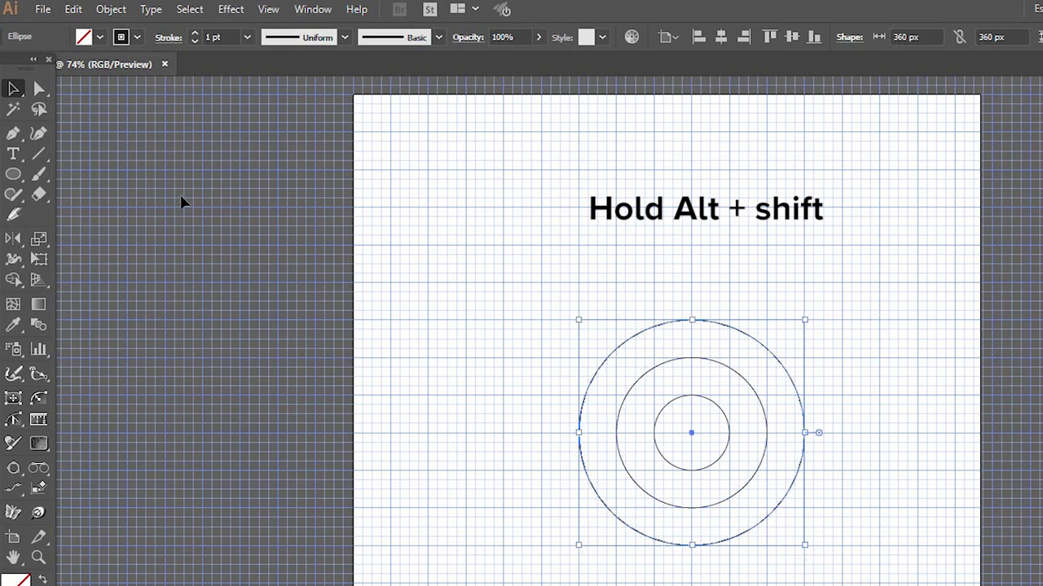
- Paste another copy in place and scale it to a 480 px outer circle
{"action": "left_click", "coordinate": [73, 11]}
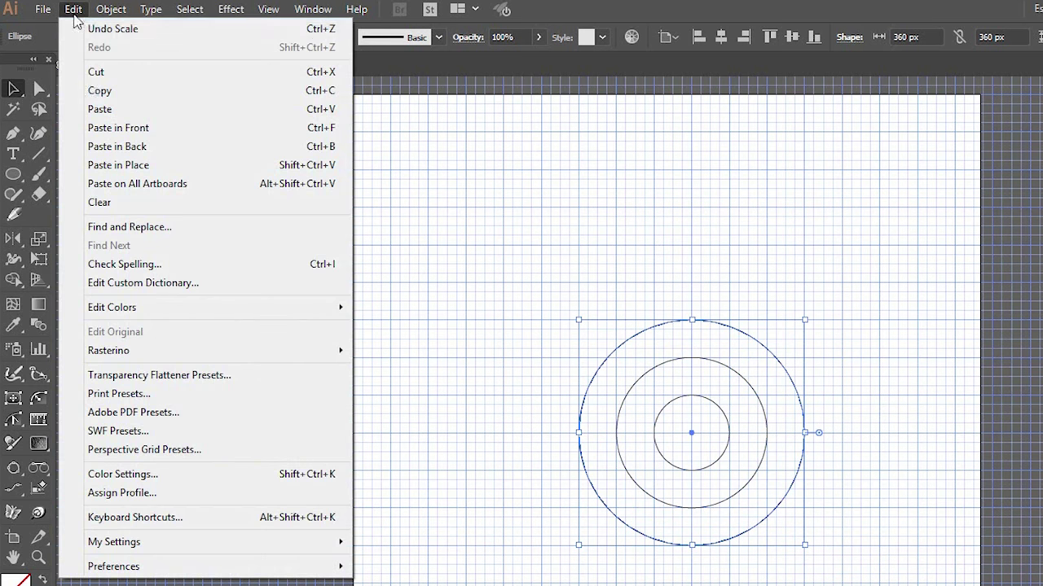
{"action": "left_click", "coordinate": [99, 90]}
{"action": "left_click", "coordinate": [73, 9]}
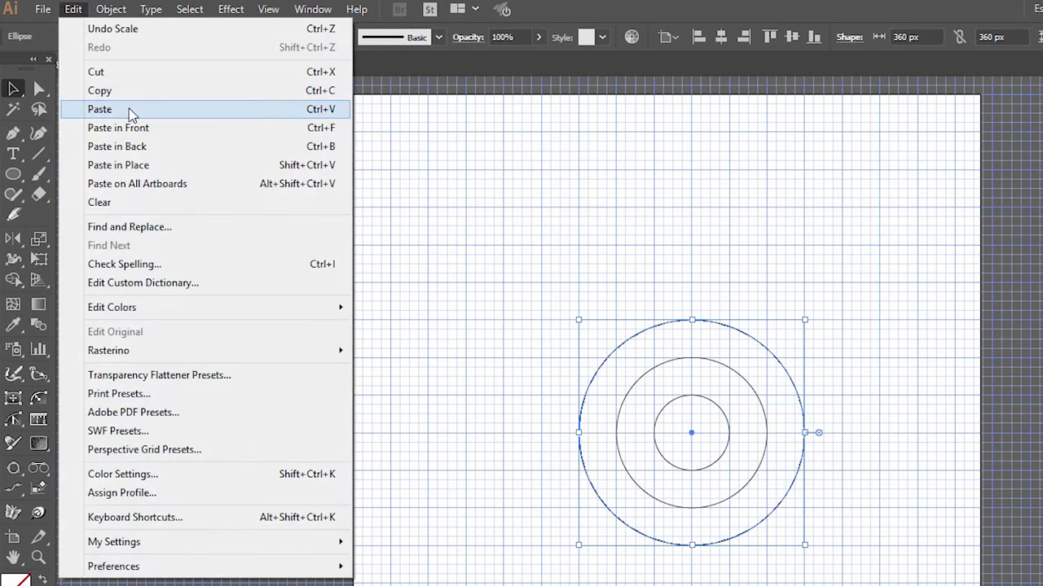
{"action": "left_click", "coordinate": [130, 164]}
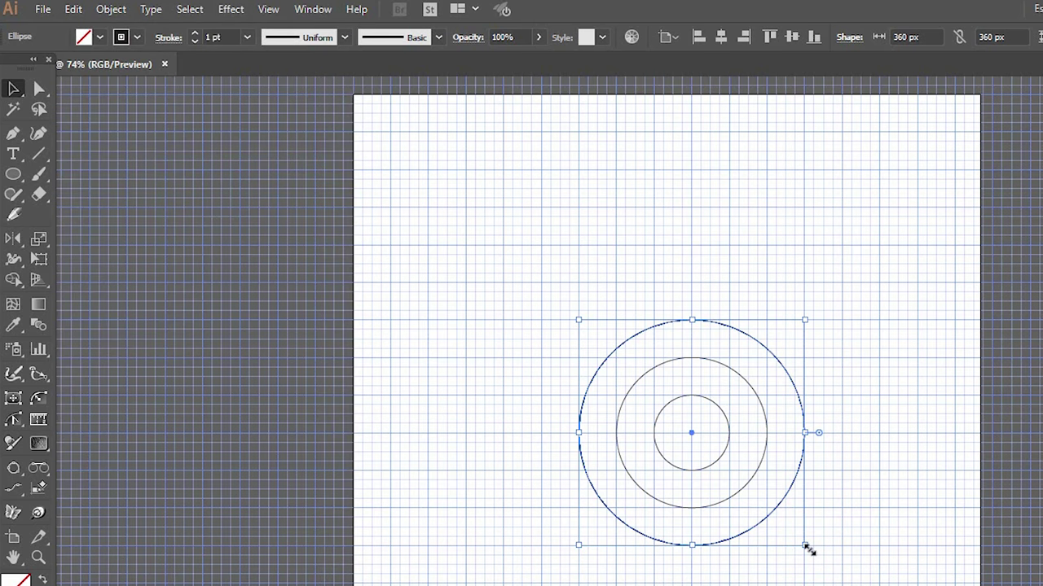
{"action": "mouse_move", "coordinate": [807, 548]}
{"action": "left_mouse_down"}
{"action": "mouse_move", "coordinate": [842, 583]}
{"action": "mouse_move", "coordinate": [875, 583]}
{"action": "left_mouse_up"}
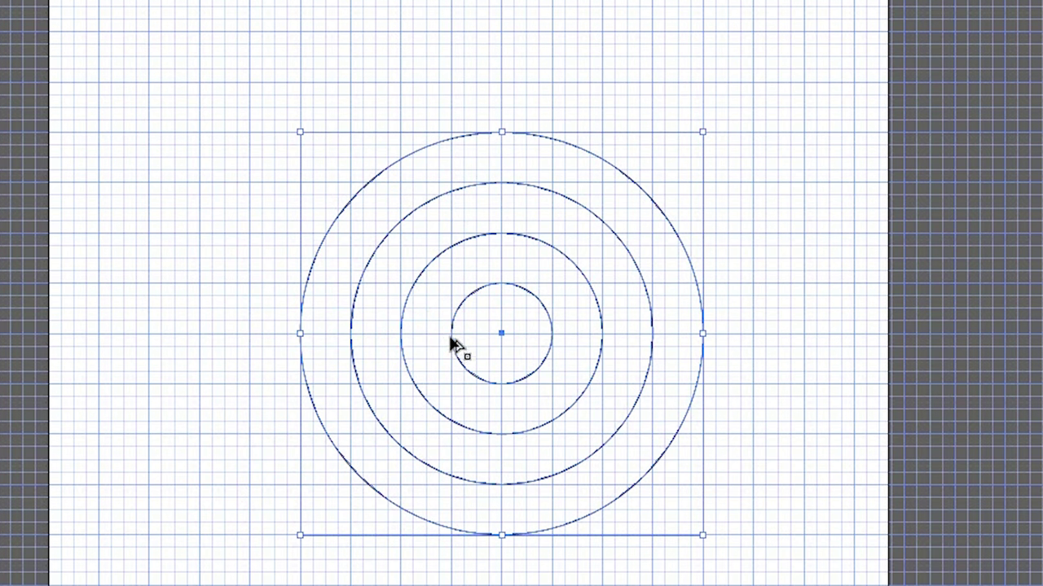
- Duplicate the circle set to the left, overlapping, and stroke it magenta
{"action": "mouse_move", "coordinate": [450, 342]}
{"action": "left_mouse_down"}
{"action": "mouse_move", "coordinate": [271, 353]}
{"action": "mouse_move", "coordinate": [310, 367]}
{"action": "left_mouse_up"}
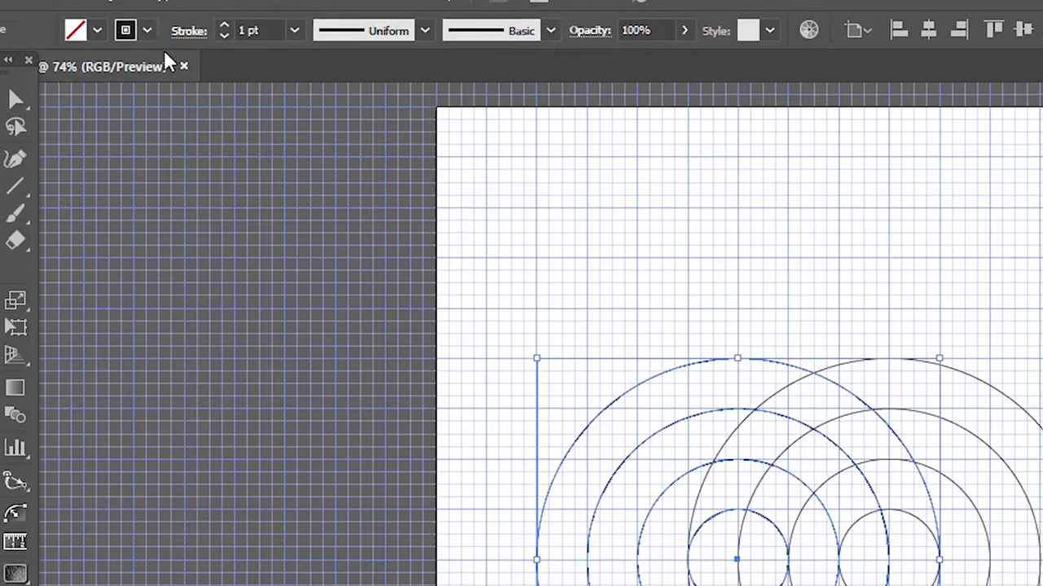
{"action": "left_click", "coordinate": [192, 54]}
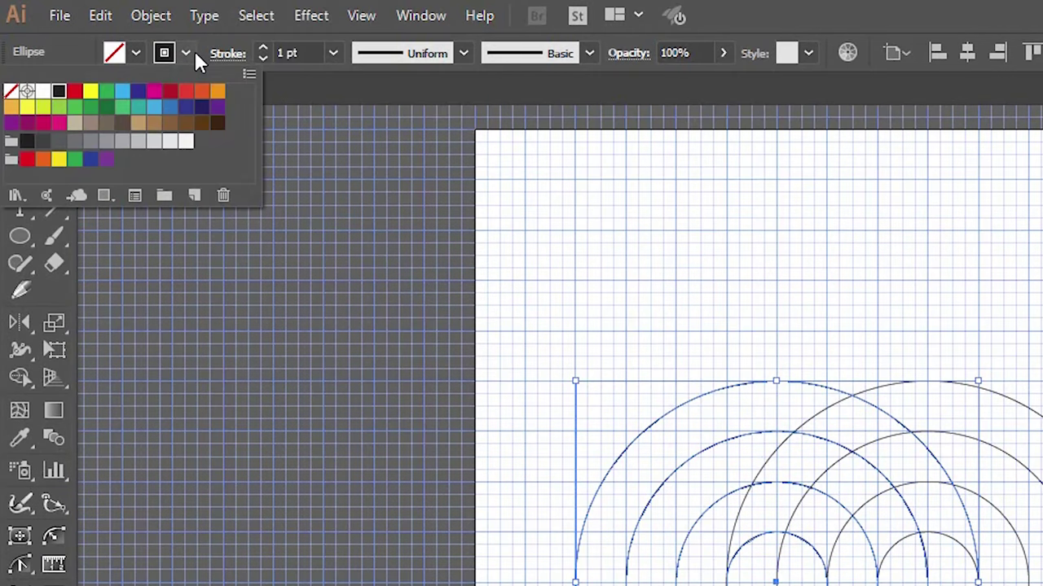
{"action": "left_click", "coordinate": [153, 94]}
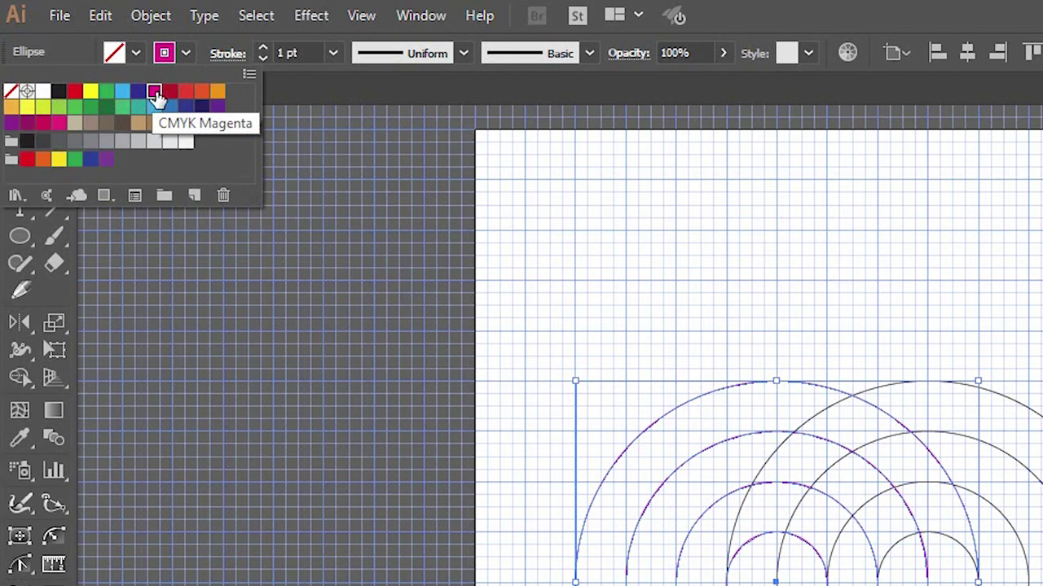
- Draw a horizontal line across both circle sets
{"action": "left_click", "coordinate": [716, 238]}
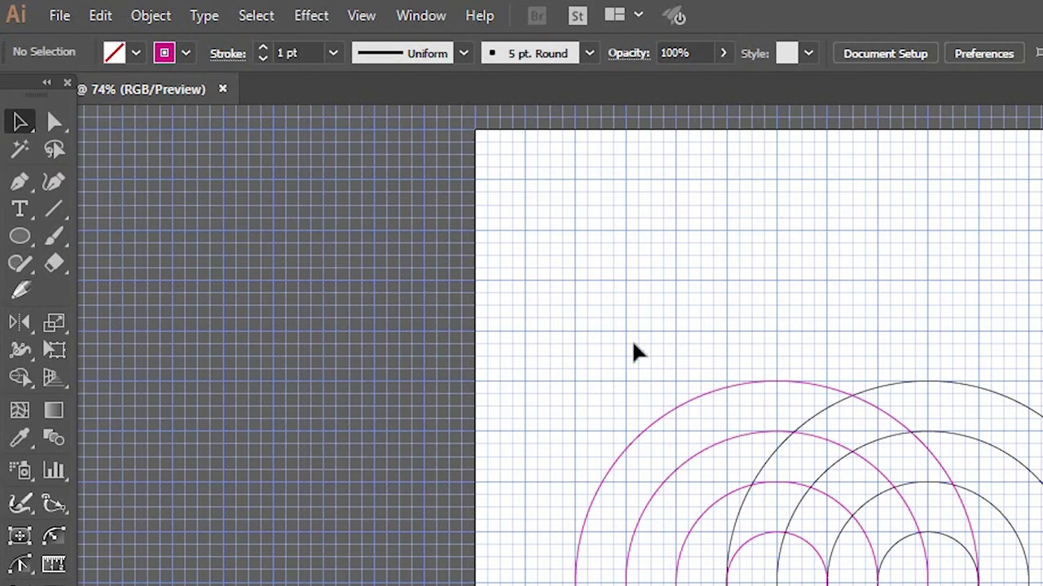
{"action": "left_click", "coordinate": [54, 210]}
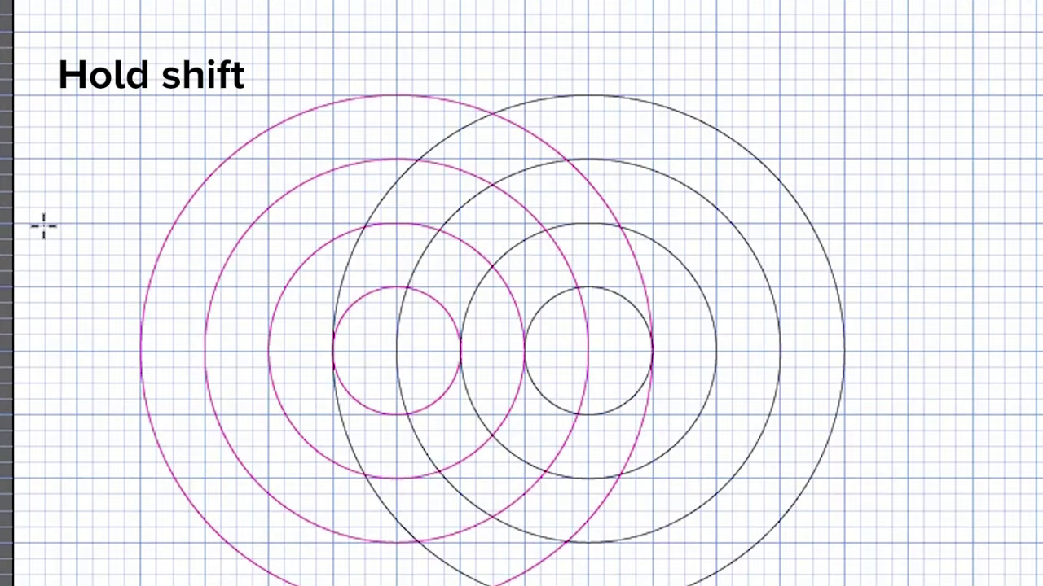
{"action": "mouse_move", "coordinate": [44, 221]}
{"action": "left_mouse_down"}
{"action": "mouse_move", "coordinate": [958, 277]}
{"action": "mouse_move", "coordinate": [921, 291]}
{"action": "mouse_move", "coordinate": [988, 281]}
{"action": "left_mouse_up"}
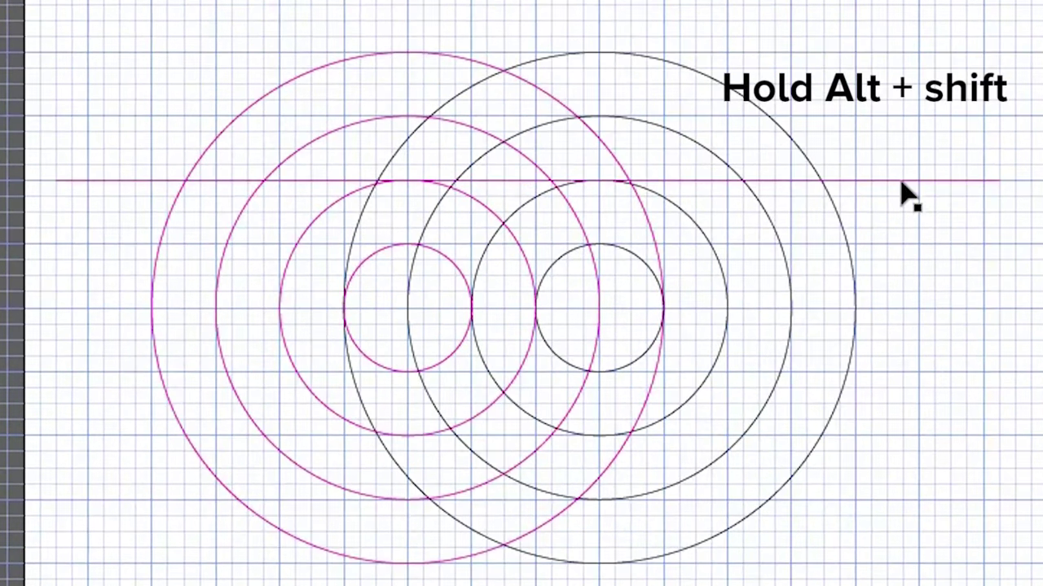
- Copy the horizontal line downward and repeat it with Ctrl+D for evenly spaced lines
{"action": "left_click_drag", "start_coordinate": [900, 181], "coordinate": [910, 243]}
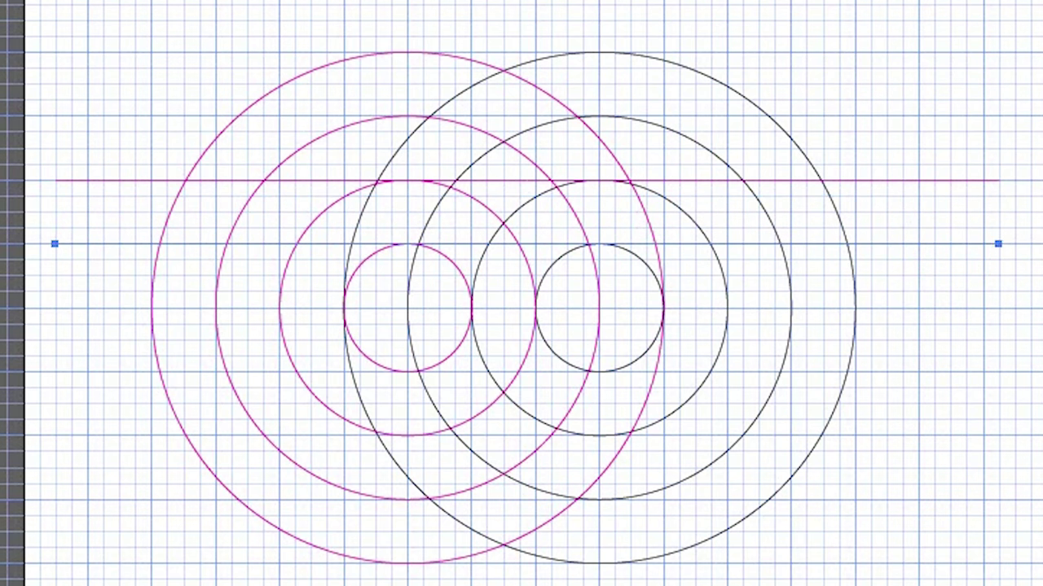
{"action": "key", "text": "ctrl+d"}
{"action": "key", "text": "ctrl+d"}
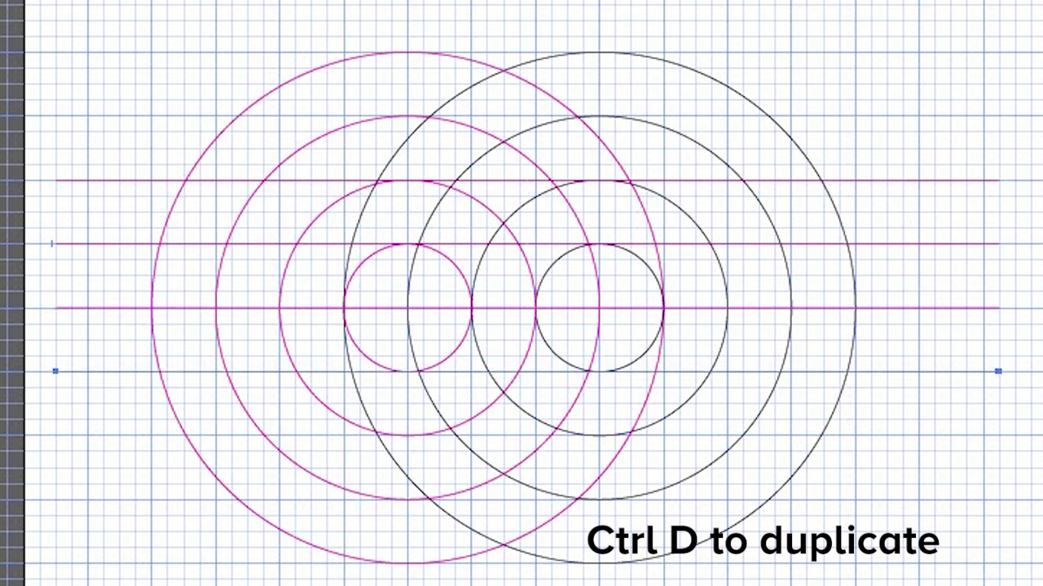
{"action": "key", "text": "ctrl+d"}
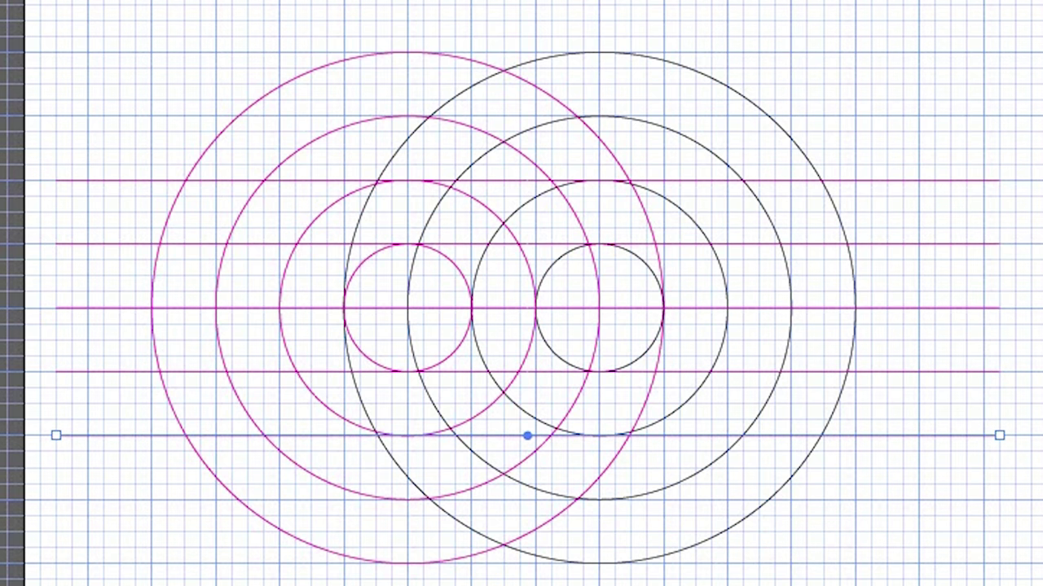
{"action": "key", "text": "ctrl+shift+a"}
{"action": "scroll", "coordinate": [233, 63], "scroll_direction": "up", "scroll_amount": 3}
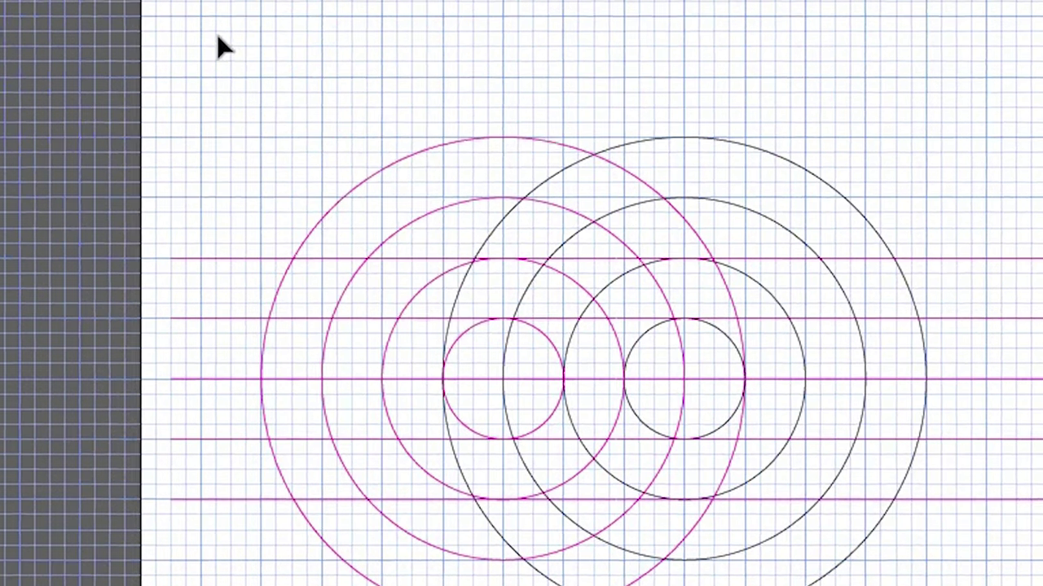
{"action": "left_click_drag", "start_coordinate": [411, 193], "coordinate": [439, 230]}
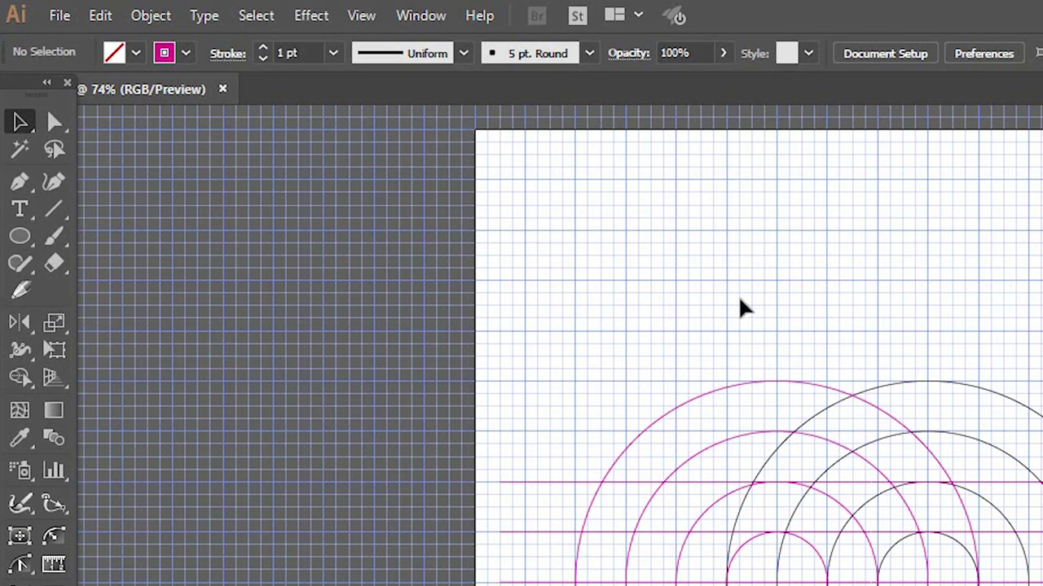
{"action": "left_click", "coordinate": [47, 218]}
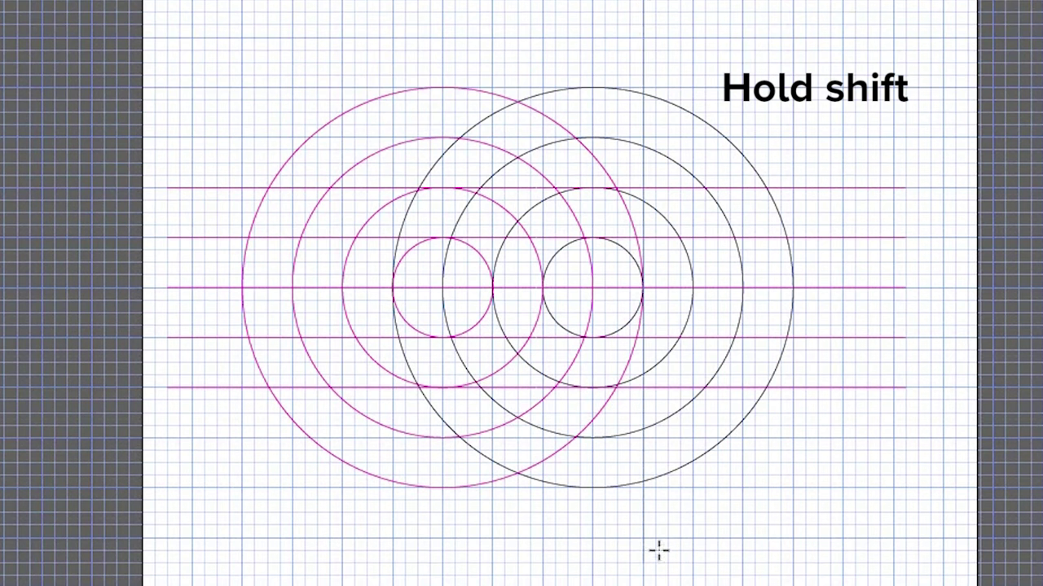
- Draw a vertical line through the circles and copy it to the centres and further left
{"action": "left_click_drag", "start_coordinate": [659, 549], "coordinate": [643, 288]}
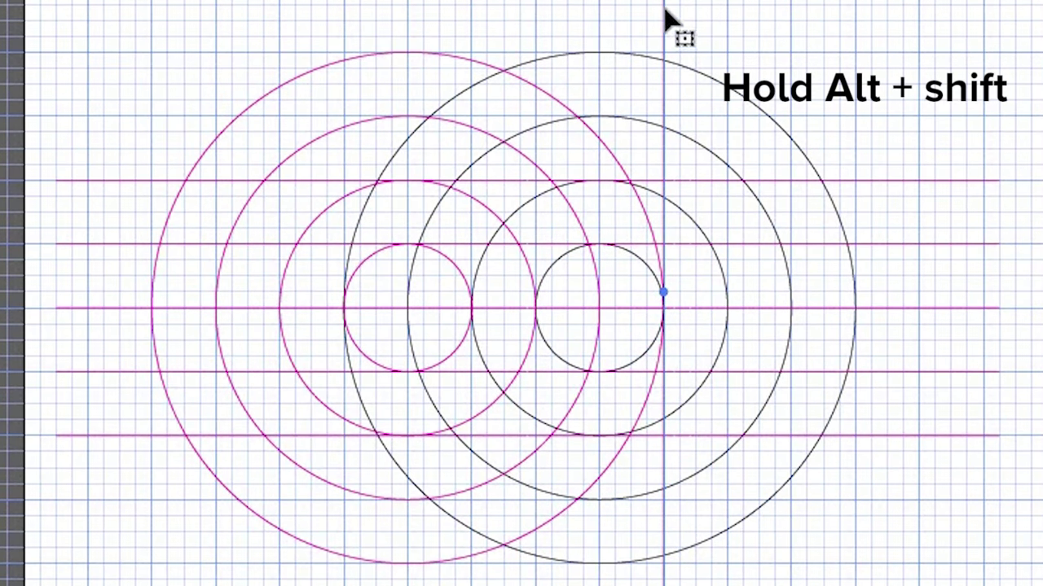
{"action": "left_click_drag", "start_coordinate": [664, 12], "coordinate": [602, 15]}
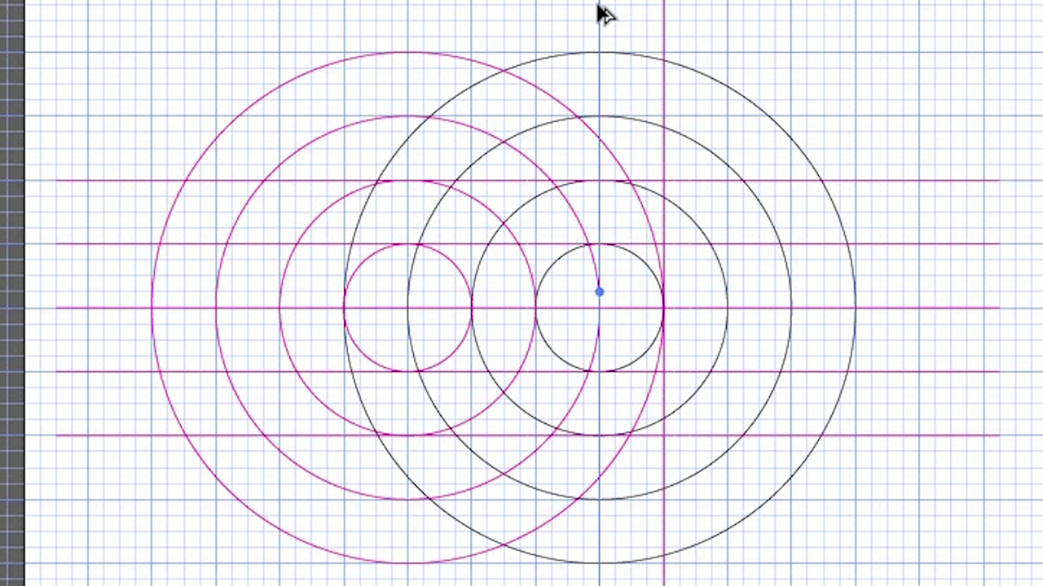
{"action": "left_click", "coordinate": [465, 12]}
{"action": "left_click_drag", "start_coordinate": [605, 23], "coordinate": [343, 5]}
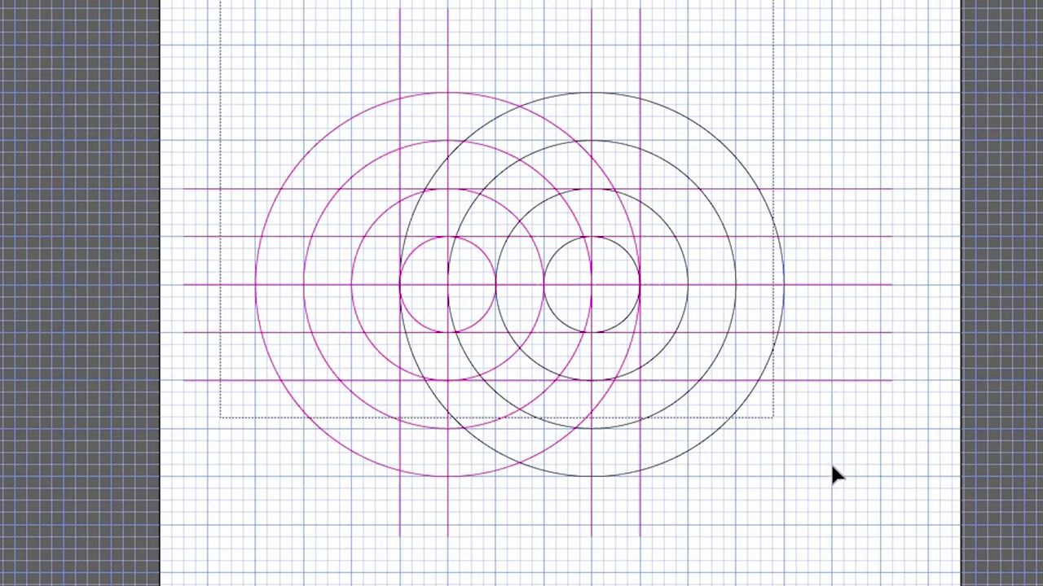
- Select all the circles and lines and zoom in on the grid
{"action": "key", "text": "ctrl+a"}
{"action": "key", "text": "z"}
{"action": "left_click_drag", "start_coordinate": [213, 6], "coordinate": [969, 522]}
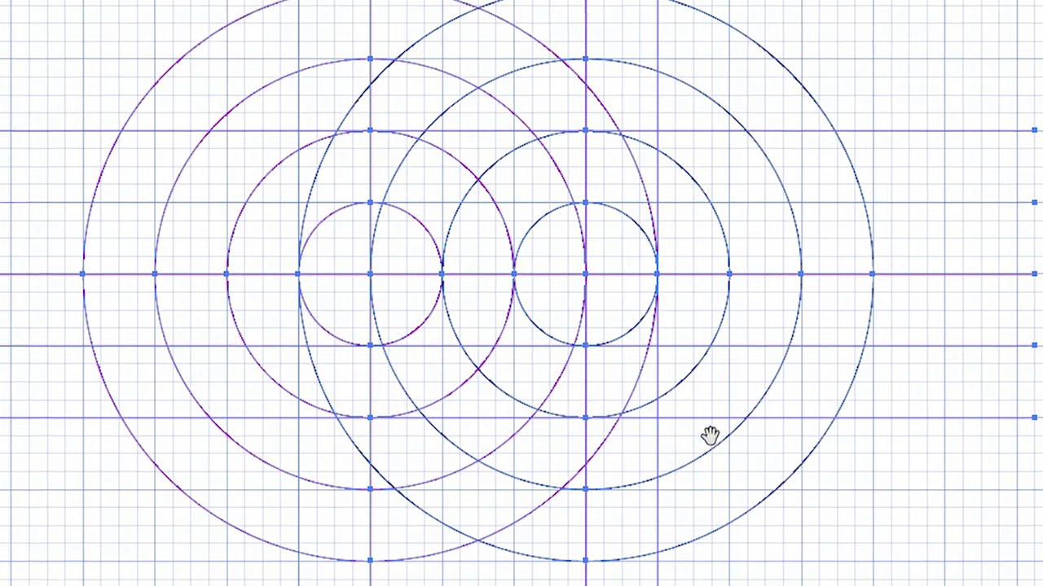
{"action": "left_click_drag", "start_coordinate": [710, 435], "coordinate": [919, 386]}
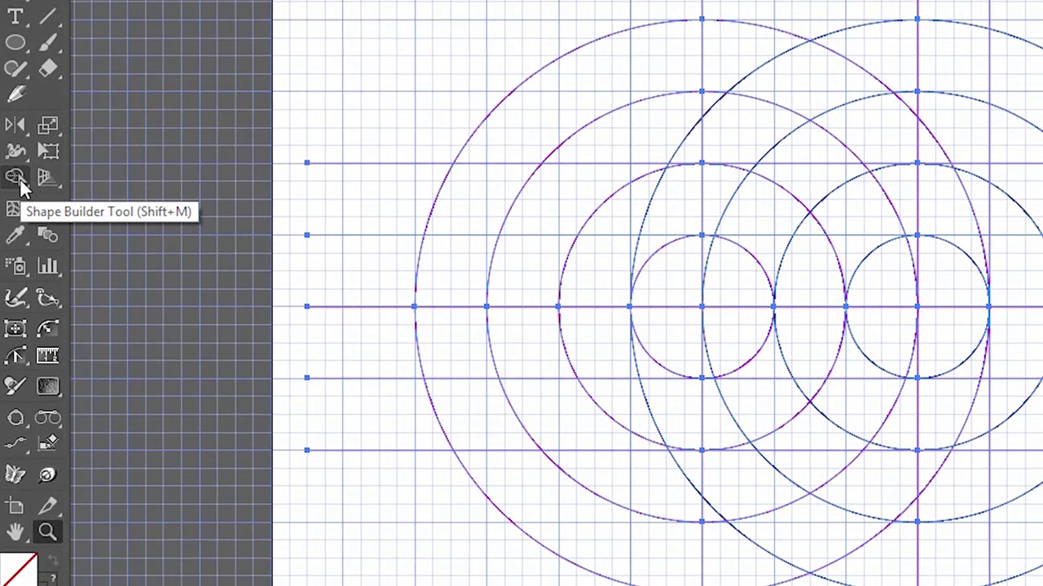
- With Shape Builder active, set stroke to None and fill to black, and hide panels
{"action": "left_click", "coordinate": [17, 140]}
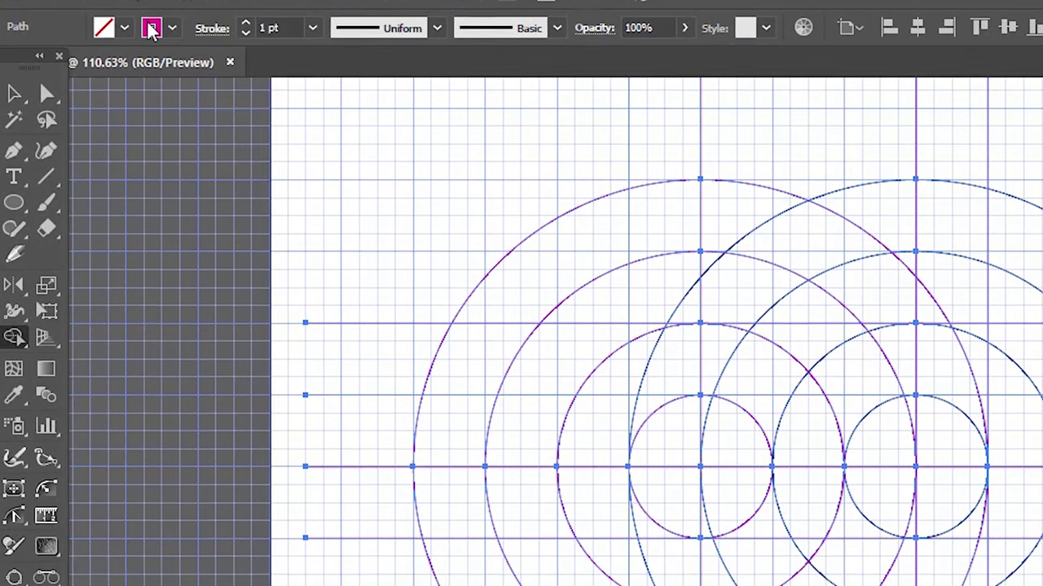
{"action": "left_click", "coordinate": [170, 31]}
{"action": "left_click", "coordinate": [5, 64]}
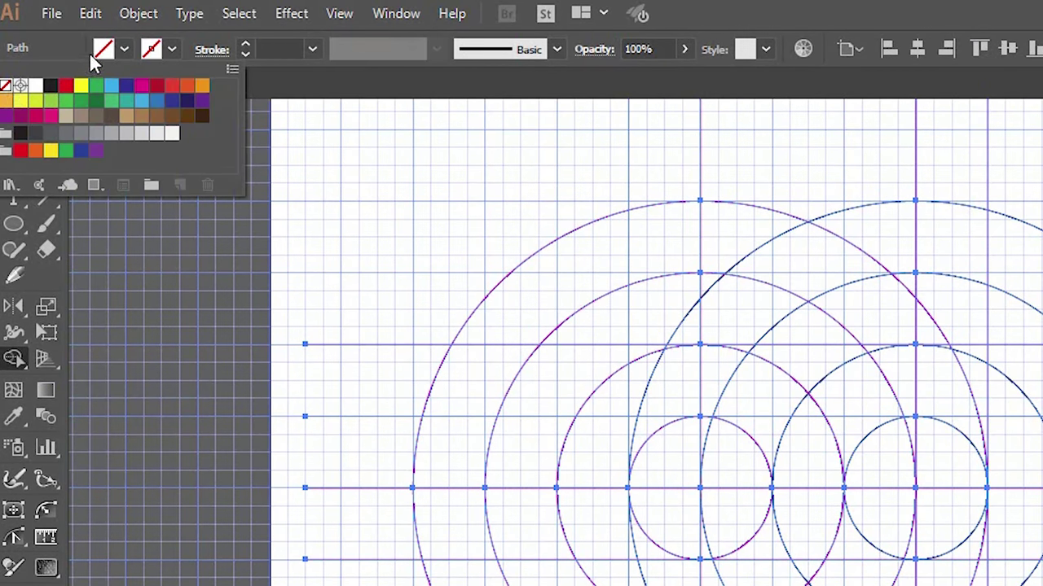
{"action": "left_click", "coordinate": [92, 53]}
{"action": "left_click", "coordinate": [52, 85]}
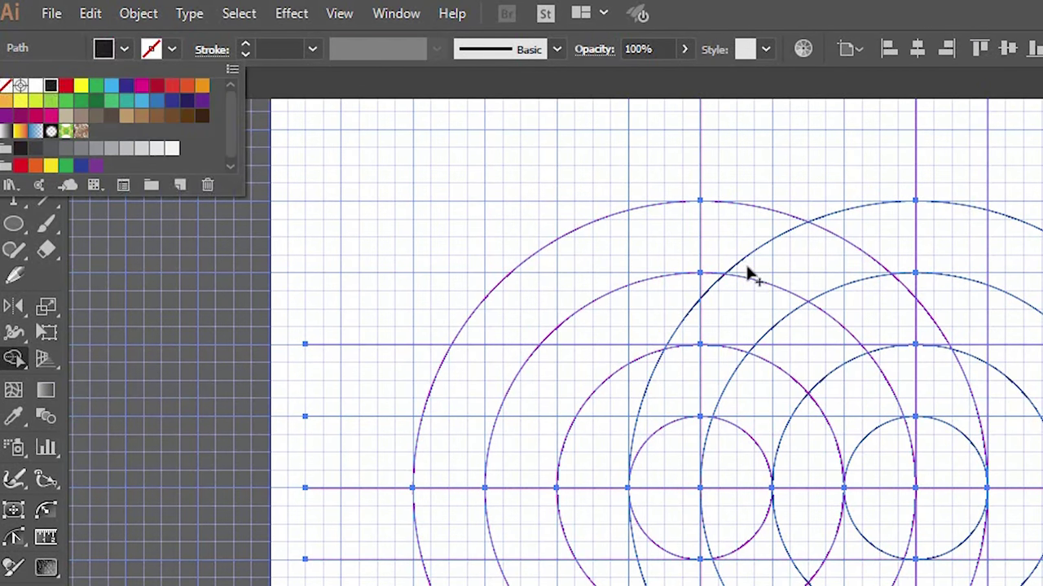
{"action": "key", "text": "slash"}
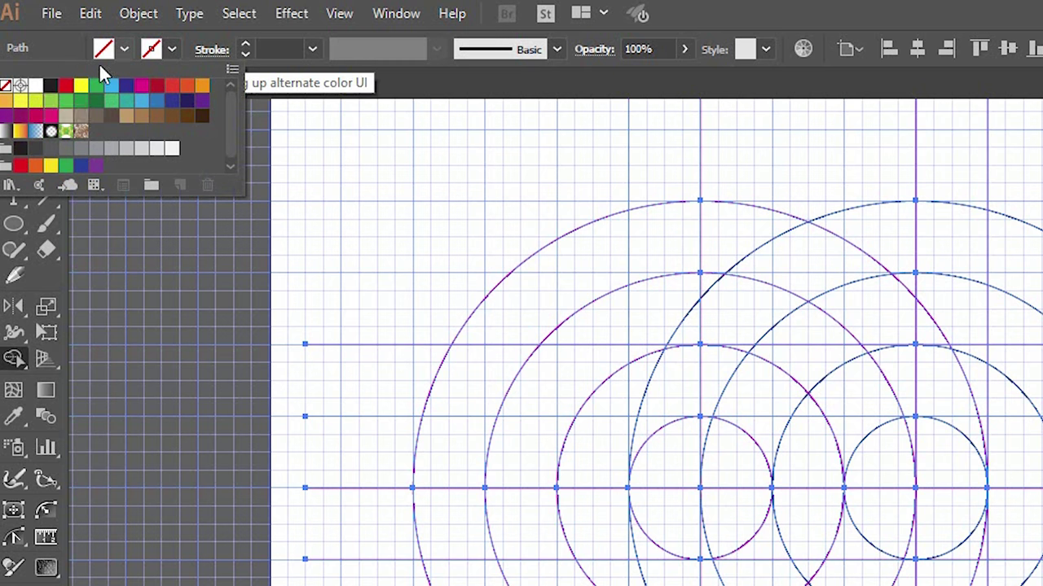
{"action": "key", "text": "f"}
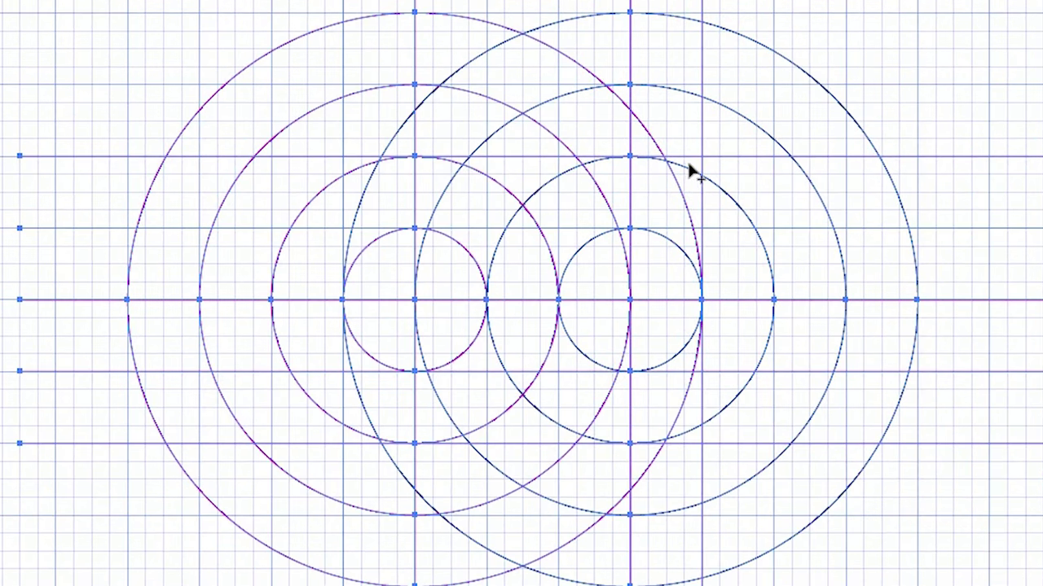
- Merge the middle grid regions, including the small triangular gap, into a solid S
{"action": "mouse_move", "coordinate": [693, 167]}
{"action": "left_mouse_down"}
{"action": "mouse_move", "coordinate": [650, 196]}
{"action": "mouse_move", "coordinate": [663, 174]}
{"action": "mouse_move", "coordinate": [546, 256]}
{"action": "mouse_move", "coordinate": [537, 249]}
{"action": "mouse_move", "coordinate": [535, 309]}
{"action": "mouse_move", "coordinate": [470, 413]}
{"action": "mouse_move", "coordinate": [356, 445]}
{"action": "left_mouse_up"}
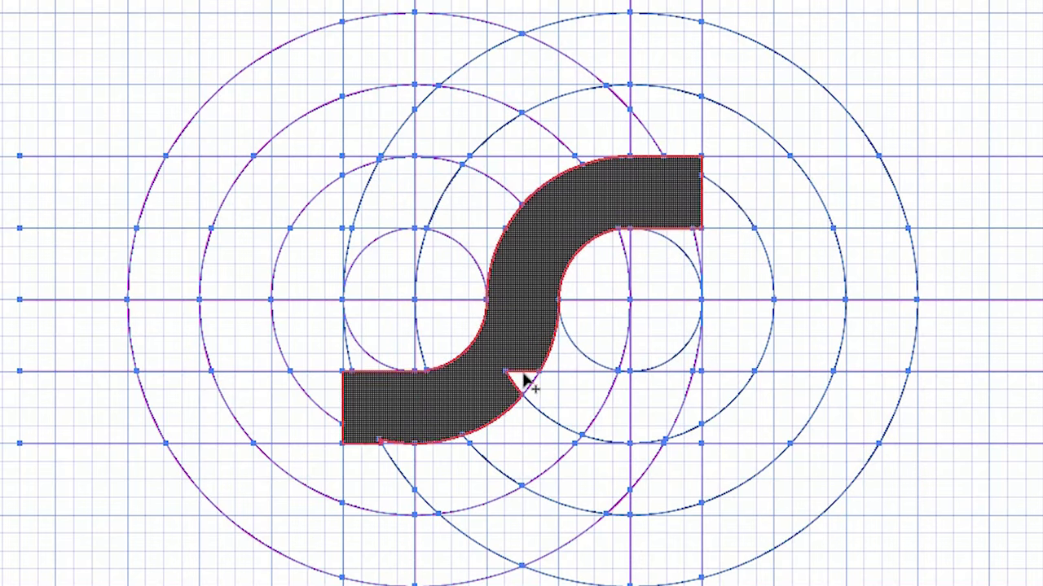
{"action": "left_click_drag", "start_coordinate": [533, 353], "coordinate": [451, 418]}
{"action": "left_click_drag", "start_coordinate": [380, 446], "coordinate": [381, 447]}
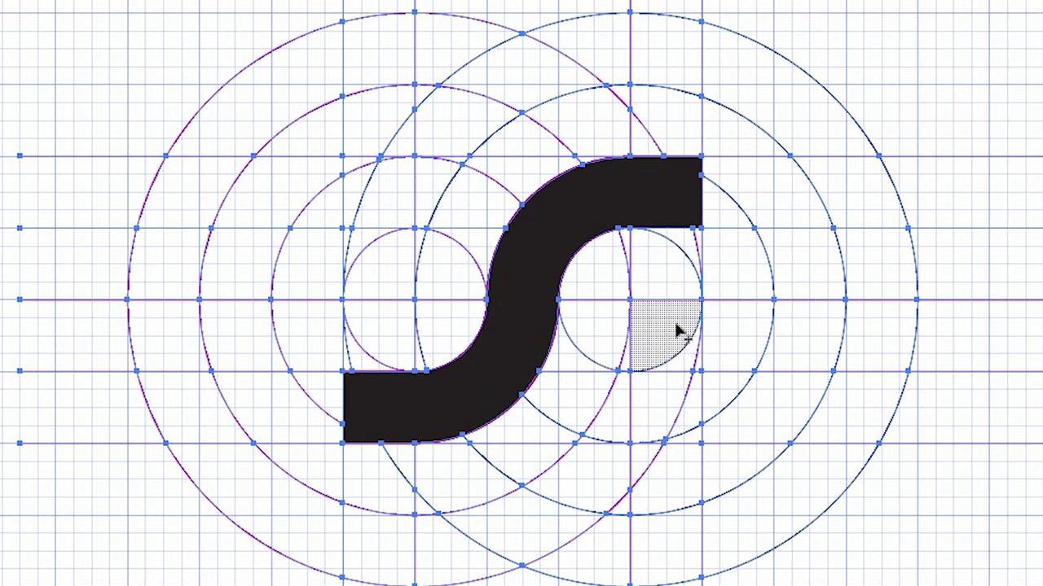
- Merge the quarter-circle cell with the lower arc cells and mark the top arc cells
{"action": "left_click_drag", "start_coordinate": [678, 330], "coordinate": [617, 459]}
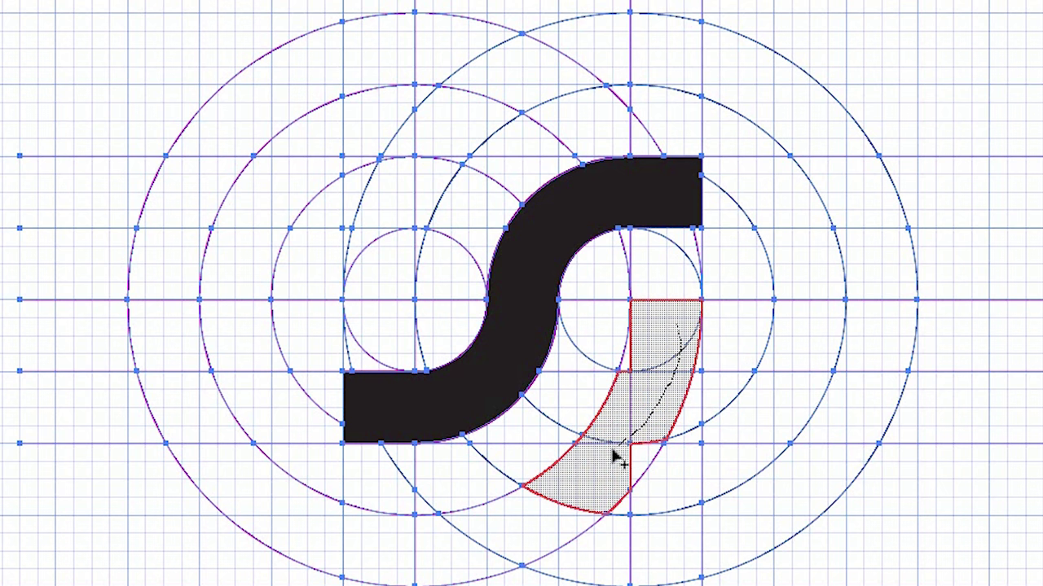
{"action": "mouse_move", "coordinate": [621, 383]}
{"action": "left_mouse_down"}
{"action": "mouse_move", "coordinate": [631, 370]}
{"action": "mouse_move", "coordinate": [528, 528]}
{"action": "mouse_move", "coordinate": [386, 551]}
{"action": "left_mouse_up"}
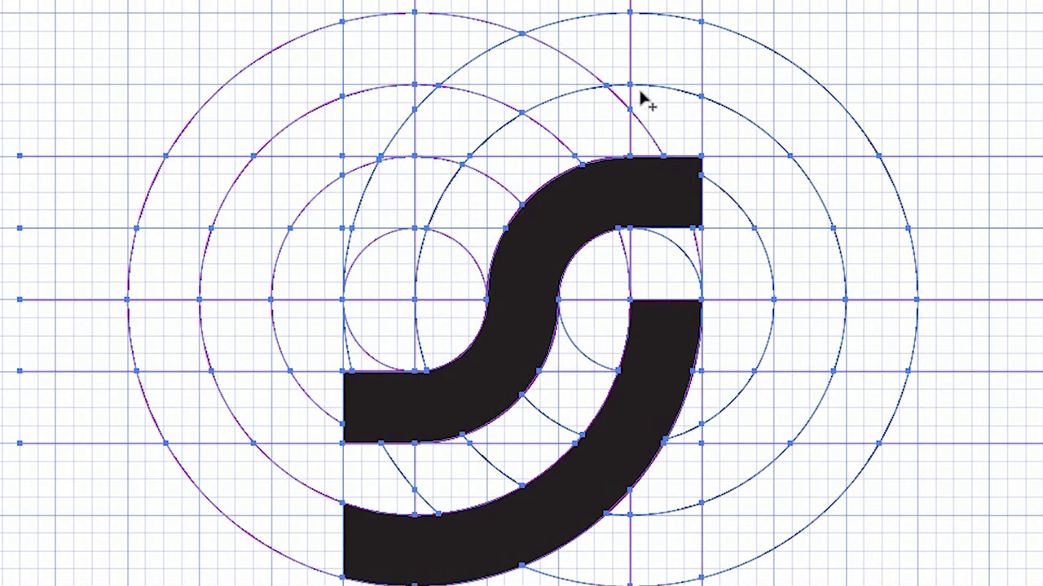
{"action": "mouse_move", "coordinate": [674, 52]}
{"action": "left_mouse_down"}
{"action": "mouse_move", "coordinate": [399, 224]}
{"action": "mouse_move", "coordinate": [417, 167]}
{"action": "mouse_move", "coordinate": [389, 297]}
{"action": "left_mouse_up"}
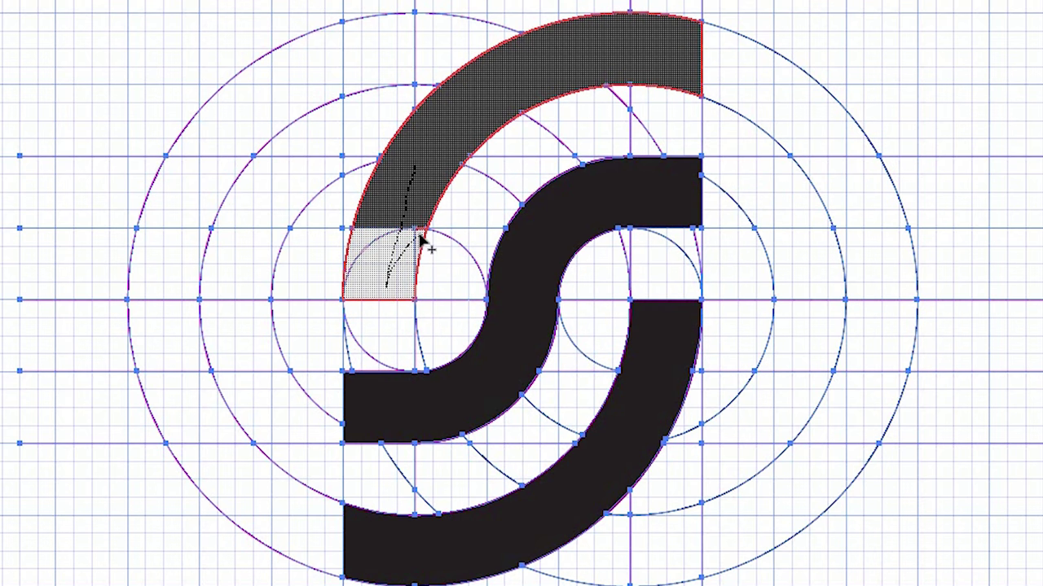
- Join the top arc and lower arc with the middle S
{"action": "left_click_drag", "start_coordinate": [409, 246], "coordinate": [421, 232]}
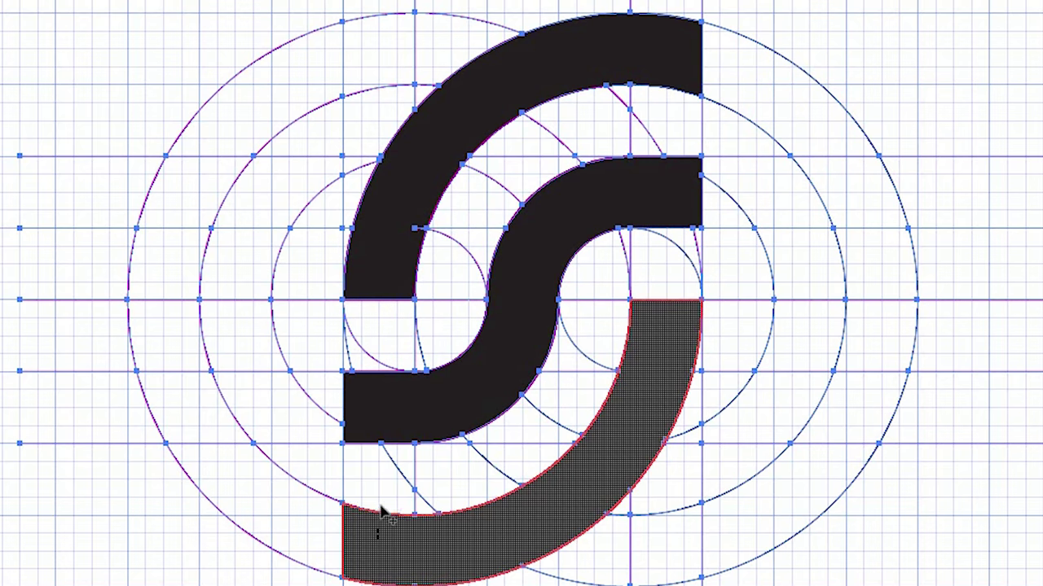
{"action": "left_click_drag", "start_coordinate": [383, 511], "coordinate": [385, 419]}
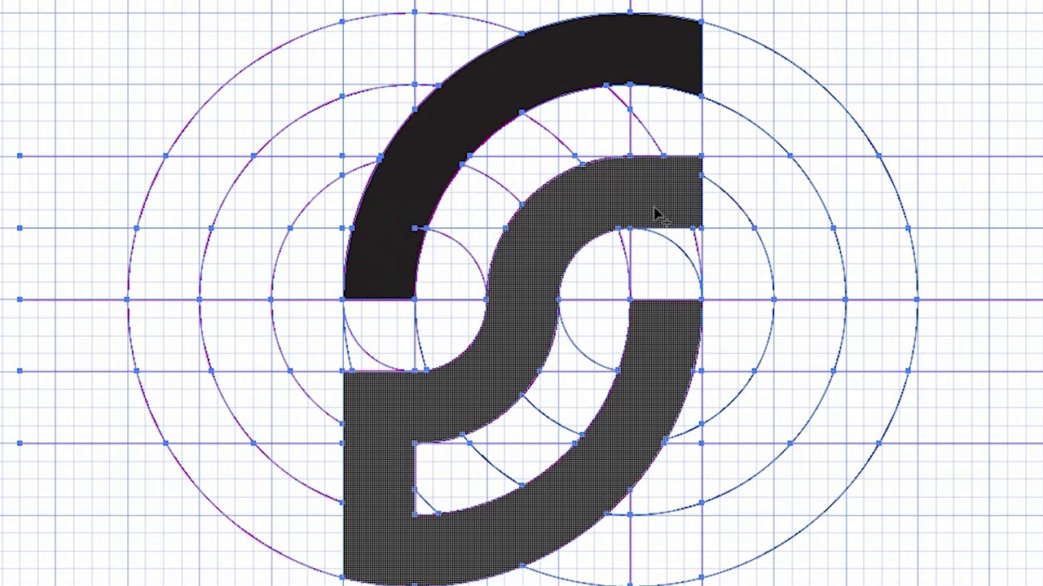
{"action": "left_click_drag", "start_coordinate": [658, 213], "coordinate": [648, 156]}
- Reselect all the artwork and merge the whole S into a single shape
{"action": "left_click", "coordinate": [588, 140]}
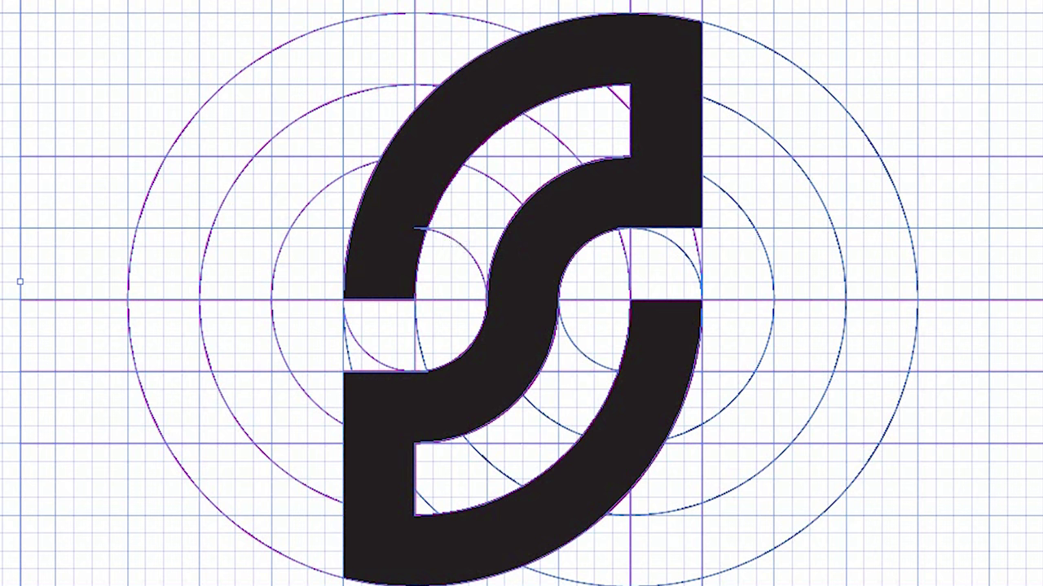
{"action": "key", "text": "ctrl+a"}
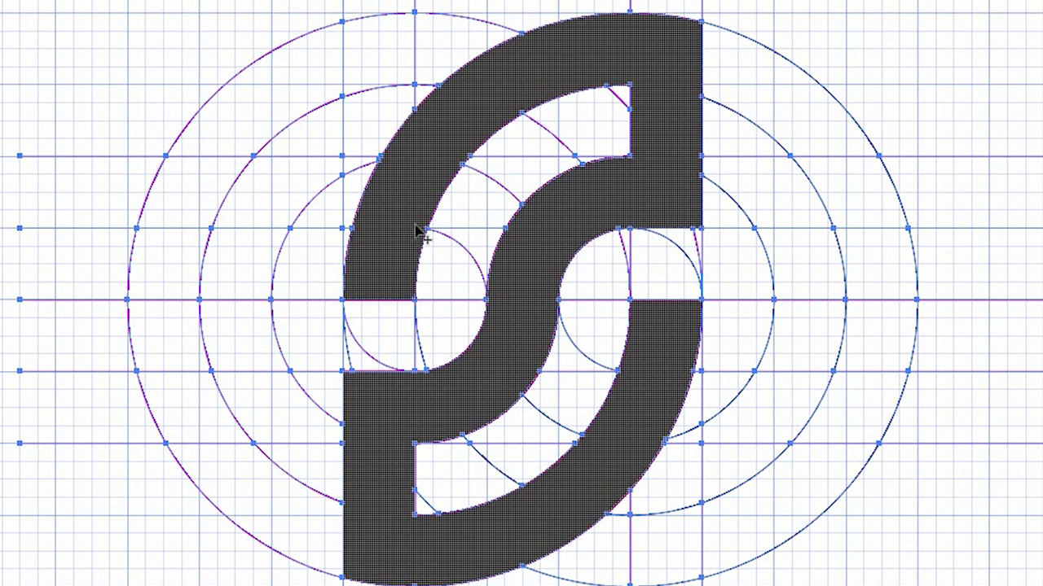
{"action": "left_click", "coordinate": [418, 229]}
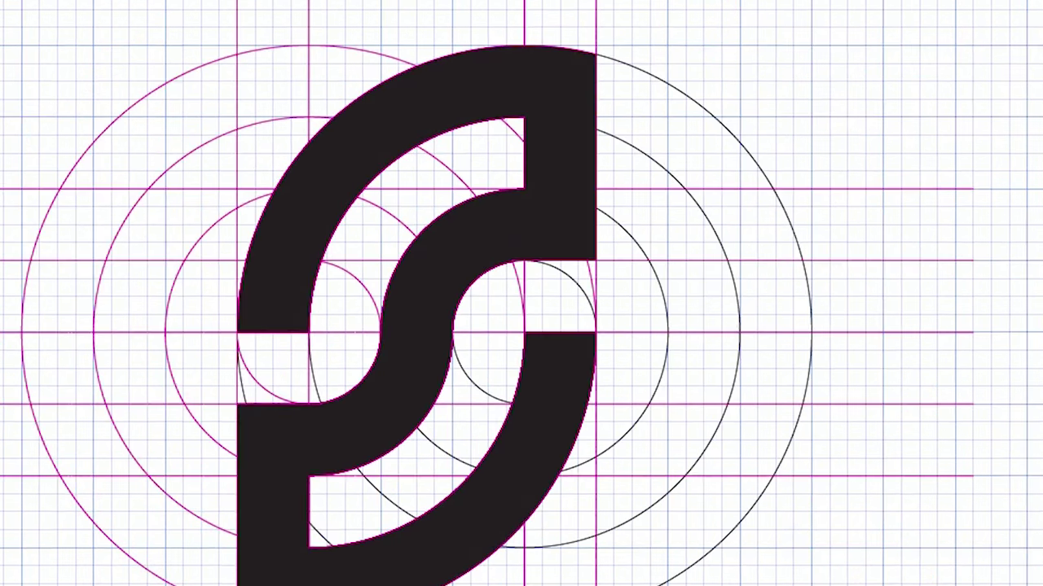
- Cut the black S, delete all construction circles and lines, then paste the S back in place
{"action": "left_click", "coordinate": [582, 133]}
{"action": "key", "text": "ctrl+x"}
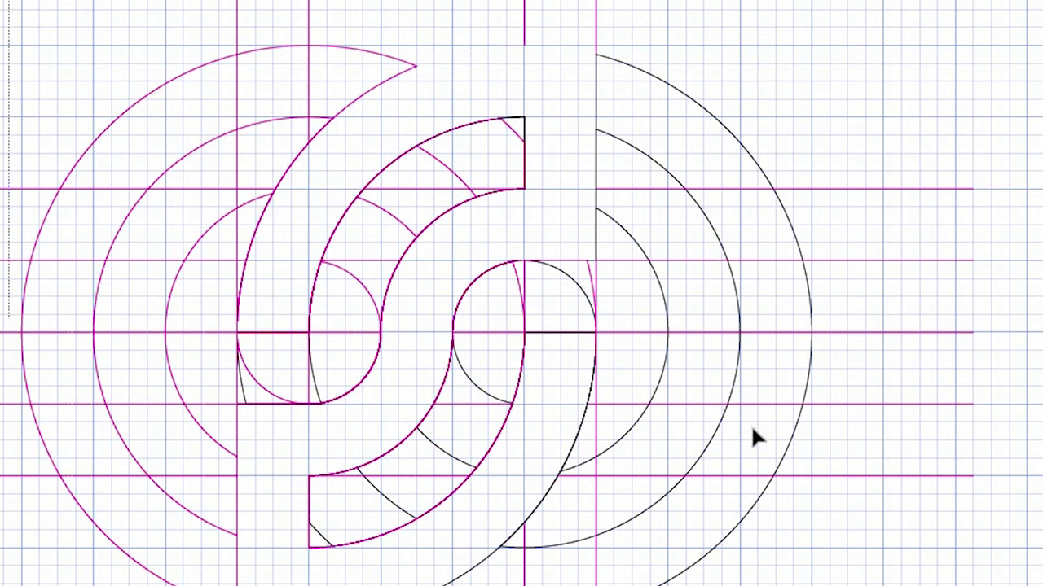
{"action": "key", "text": "Delete"}
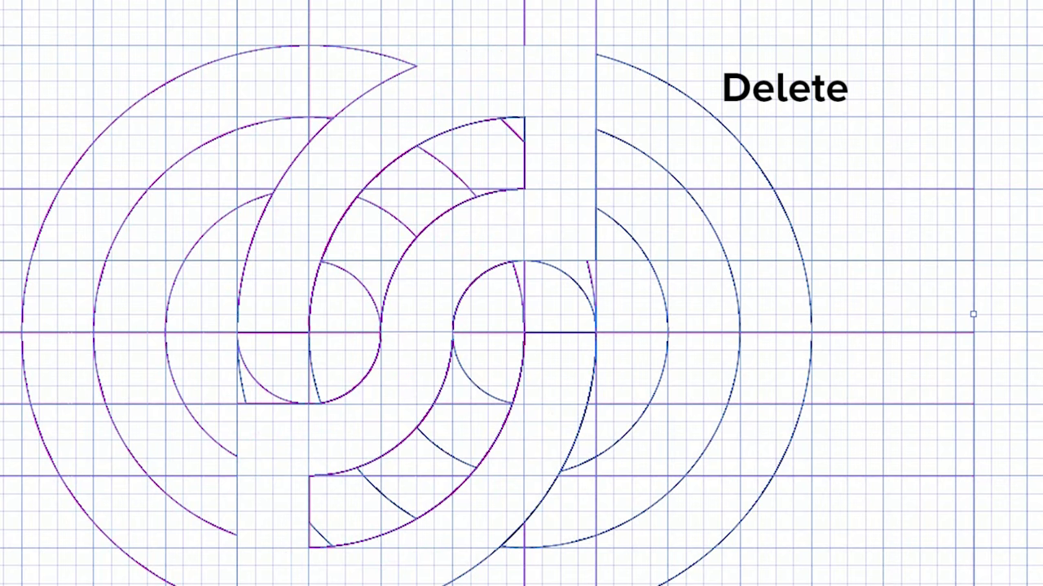
{"action": "key", "text": "ctrl+f"}
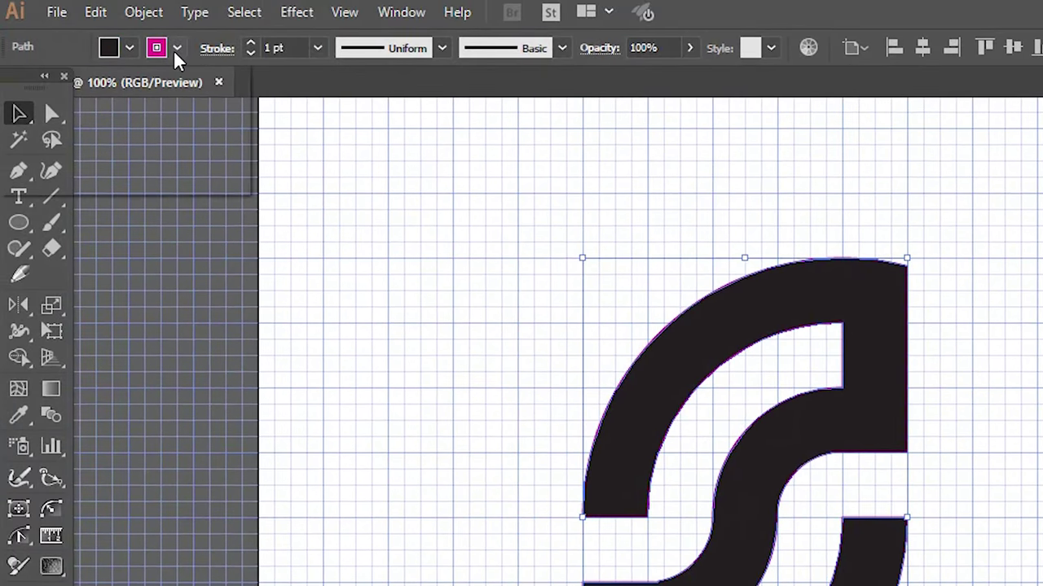
- Set the S shape's stroke to None and zoom in on a corner of the curve
{"action": "left_click", "coordinate": [175, 48]}
{"action": "left_click", "coordinate": [11, 84]}
{"action": "left_click", "coordinate": [448, 185]}
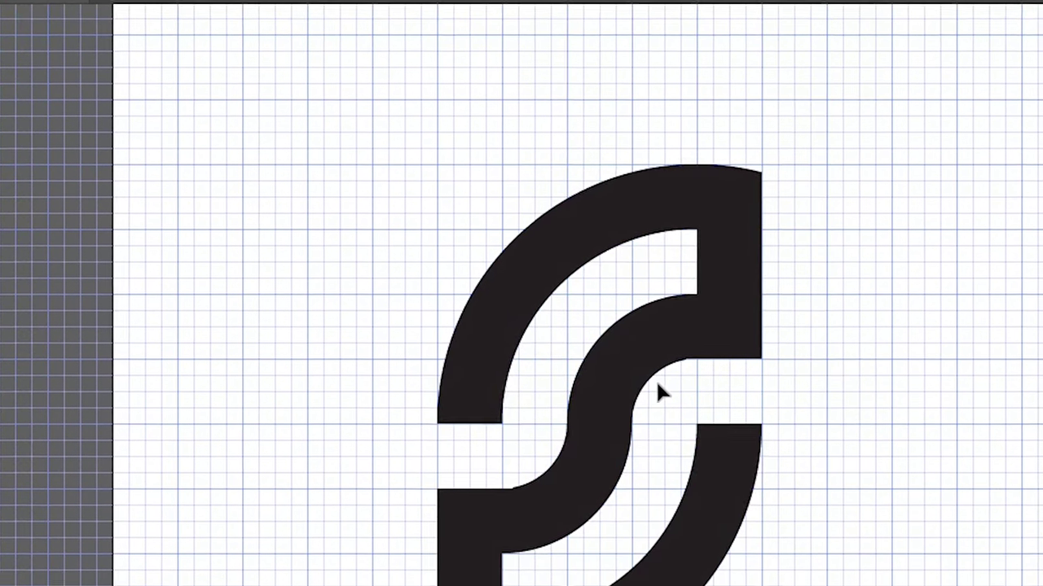
{"action": "key", "text": "z"}
{"action": "mouse_move", "coordinate": [330, 373]}
{"action": "left_mouse_down"}
{"action": "mouse_move", "coordinate": [401, 421]}
{"action": "mouse_move", "coordinate": [400, 447]}
{"action": "left_mouse_up"}
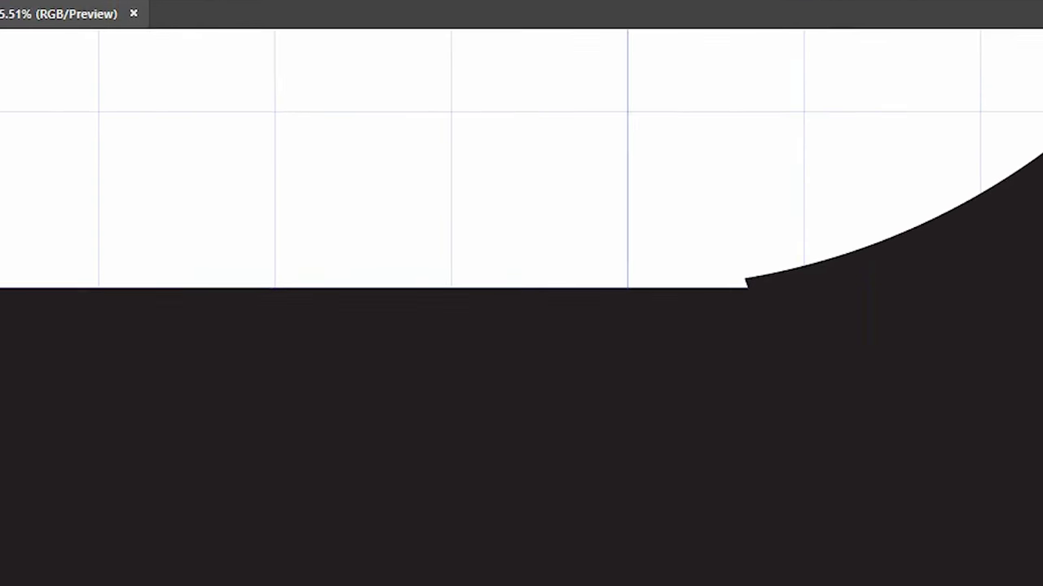
- Remove the first stray corner anchor point from the S with Direct Selection
{"action": "key", "text": "a"}
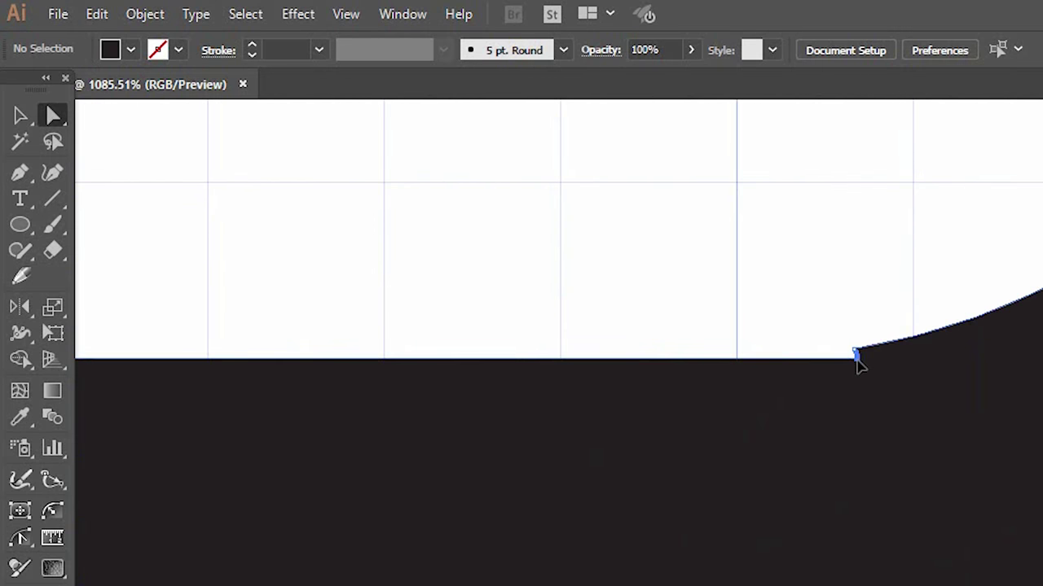
{"action": "left_click", "coordinate": [856, 356]}
{"action": "left_click", "coordinate": [388, 51]}
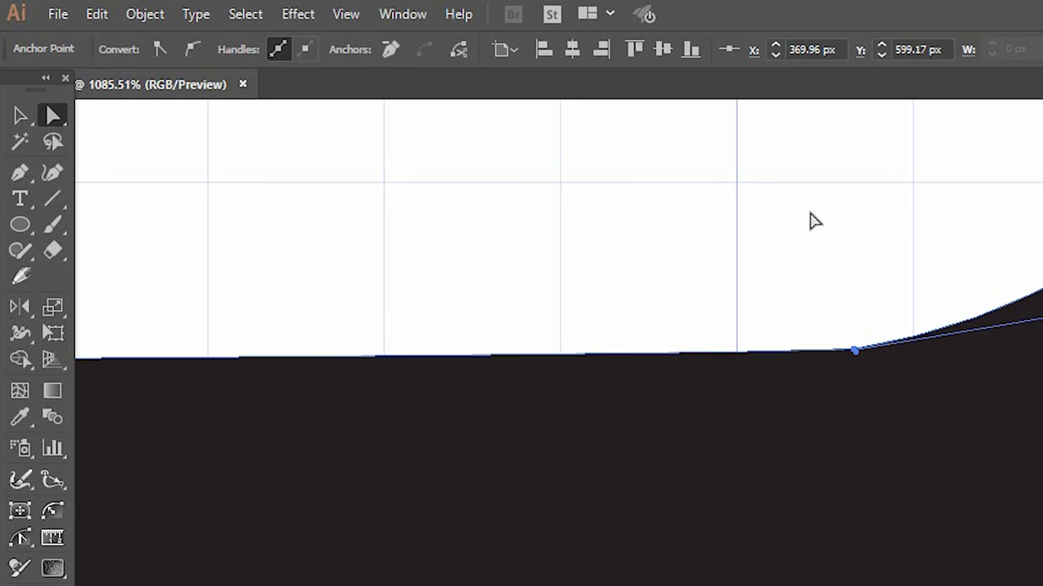
{"action": "left_click", "coordinate": [810, 221]}
- Find another rough corner, remove its tiny stray anchor, and zoom back out
{"action": "scroll", "coordinate": [977, 293], "scroll_direction": "up", "scroll_amount": 5}
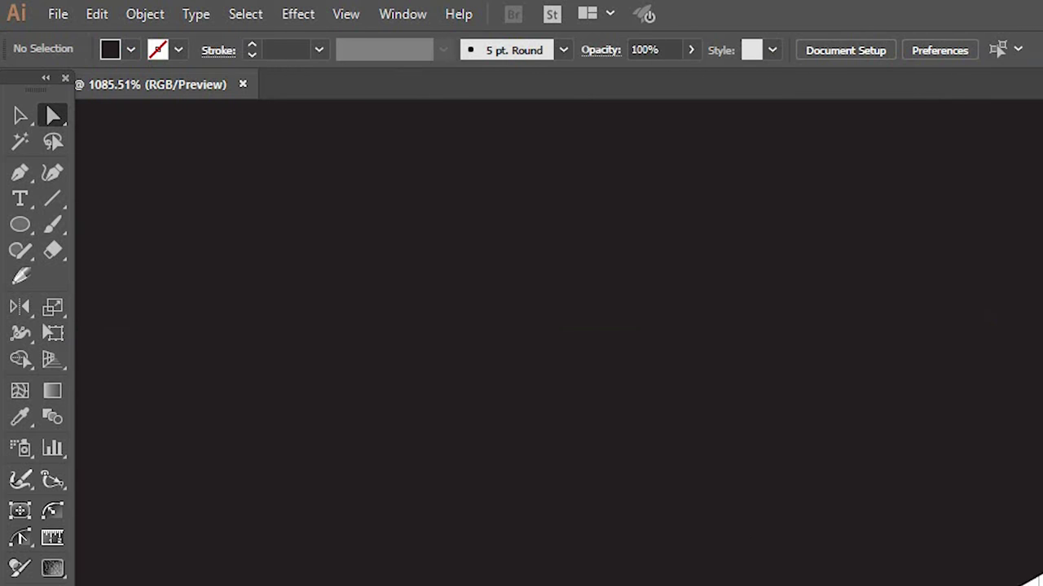
{"action": "left_click_drag", "start_coordinate": [1040, 295], "coordinate": [656, 289]}
{"action": "left_click_drag", "start_coordinate": [902, 253], "coordinate": [940, 303]}
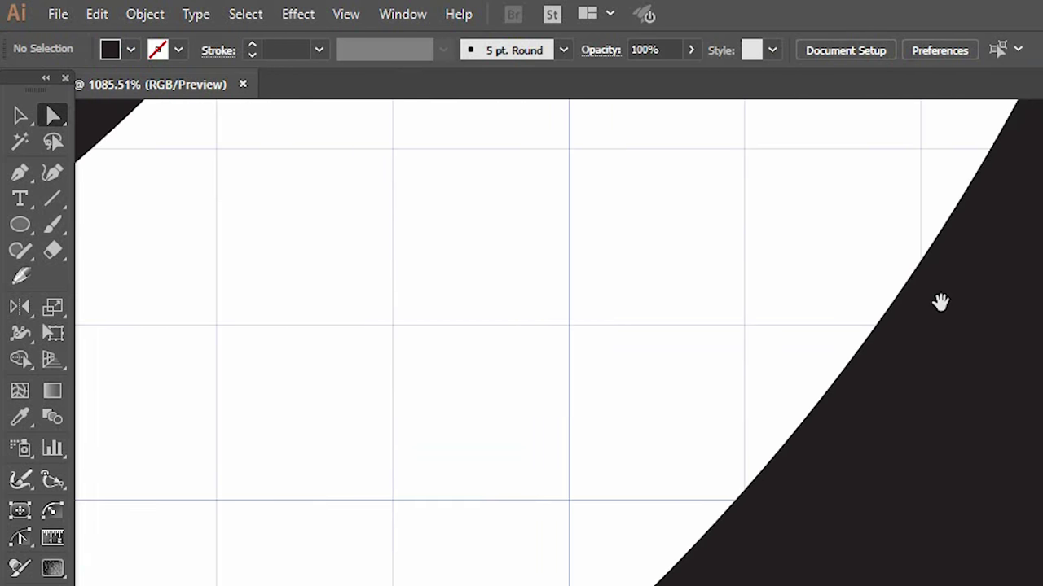
{"action": "key", "text": "ctrl+minus"}
{"action": "key", "text": "ctrl+minus"}
{"action": "key", "text": "ctrl+minus"}
{"action": "key", "text": "ctrl+minus"}
{"action": "key", "text": "ctrl+minus"}
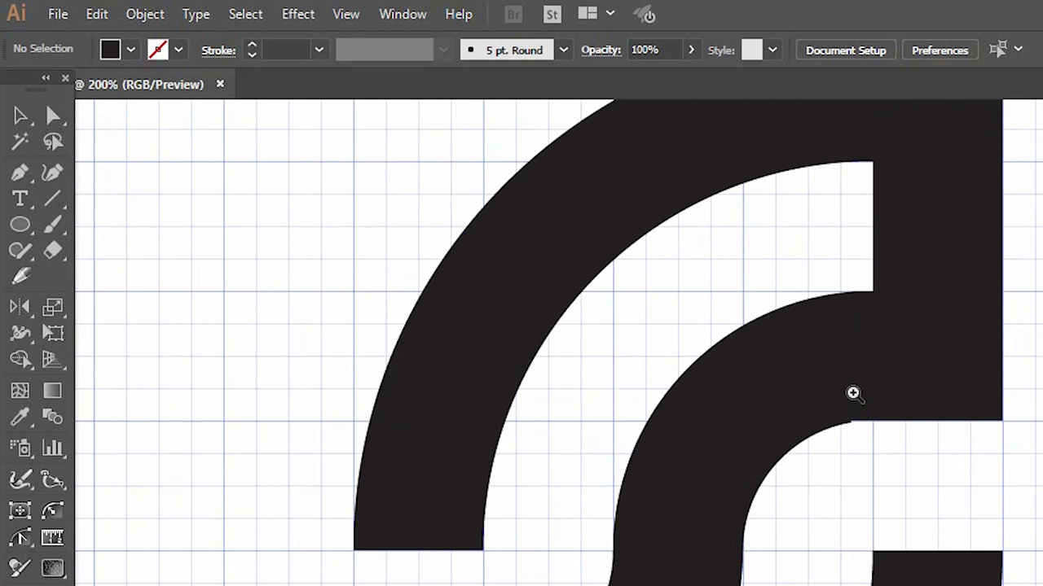
{"action": "left_click_drag", "start_coordinate": [852, 391], "coordinate": [878, 453]}
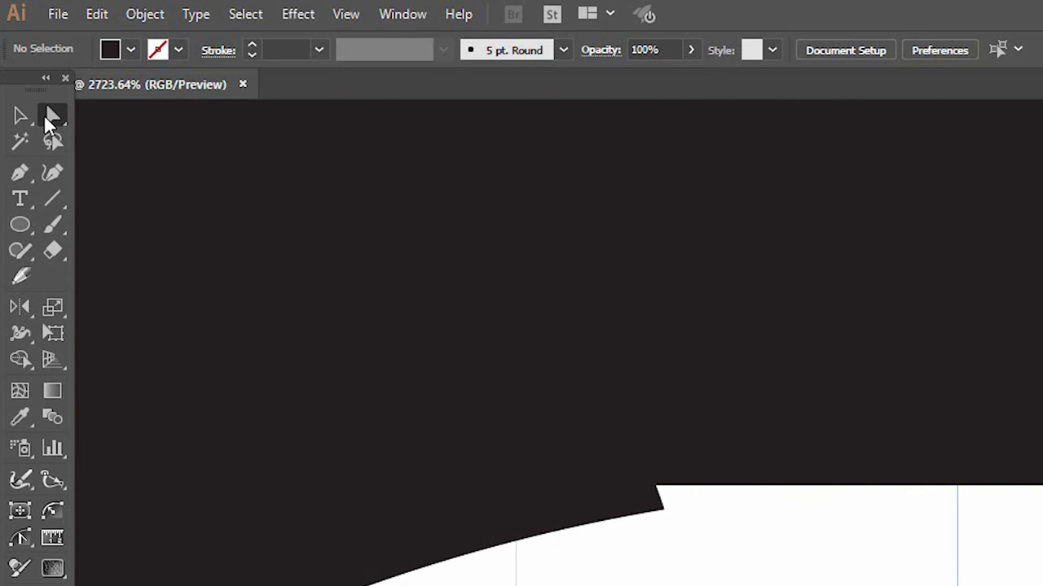
{"action": "left_click", "coordinate": [50, 119]}
{"action": "left_click_drag", "start_coordinate": [638, 477], "coordinate": [741, 486]}
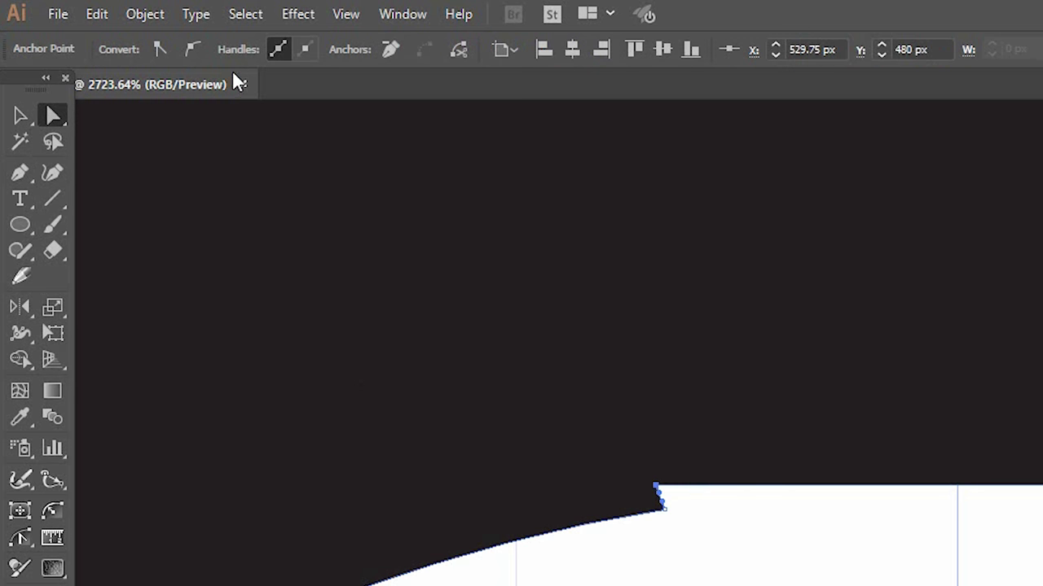
{"action": "left_click", "coordinate": [393, 50]}
{"action": "key", "text": "ctrl+shift+a"}
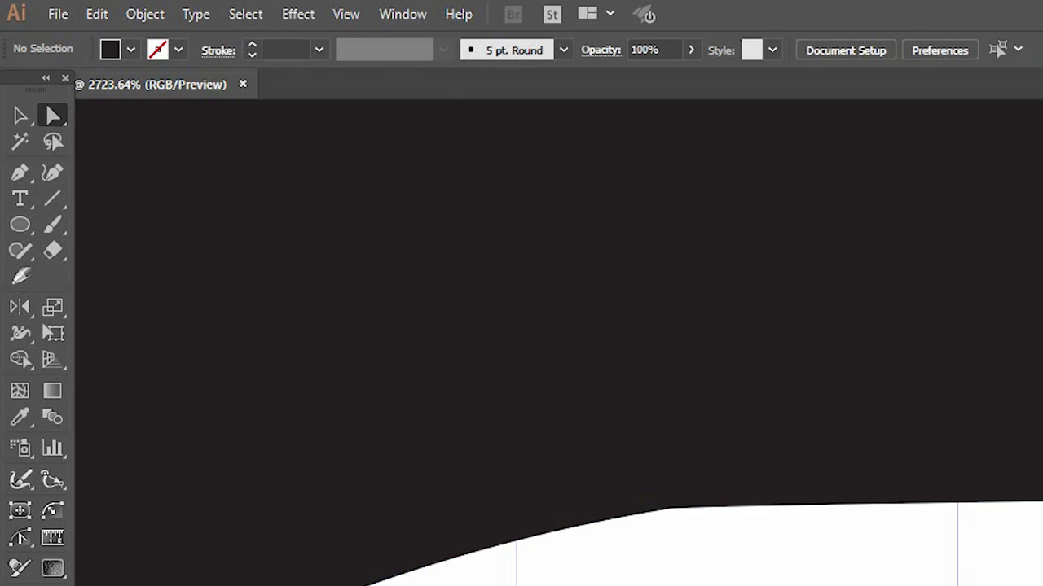
{"action": "key", "text": "ctrl+minus"}
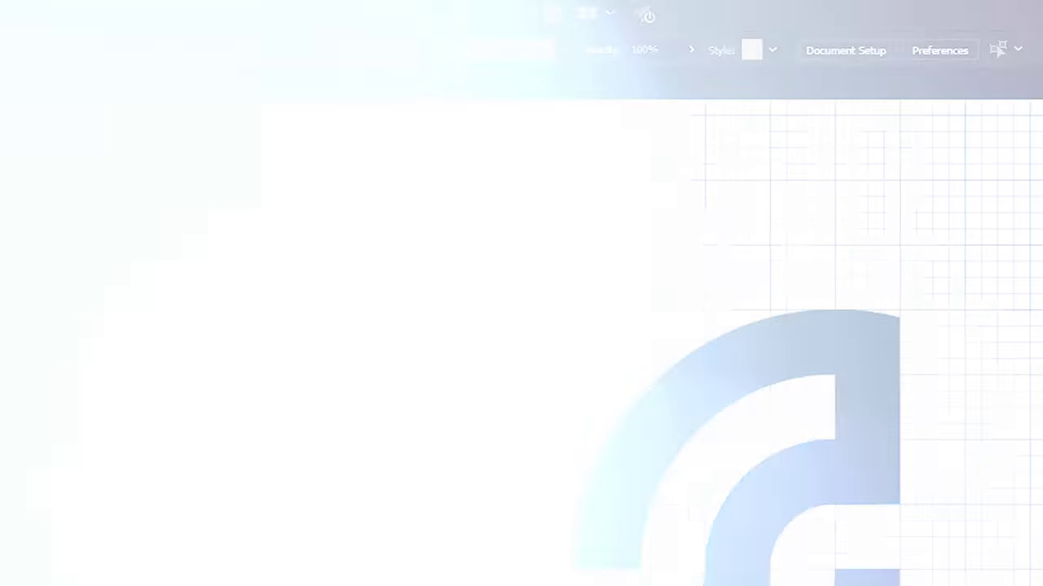